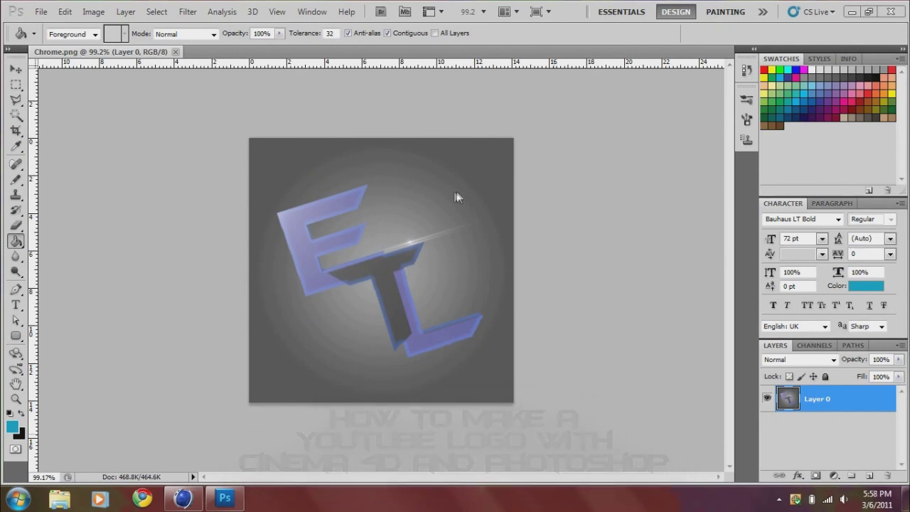
Minimize the finished E-T-L image in Photoshop and bring up the empty Cinema 4D scene
left_click(851, 12)
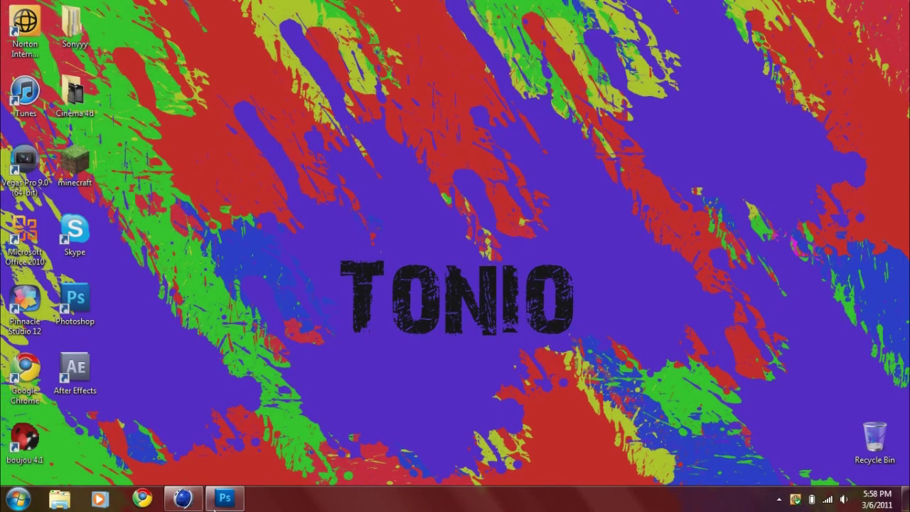
left_click(183, 498)
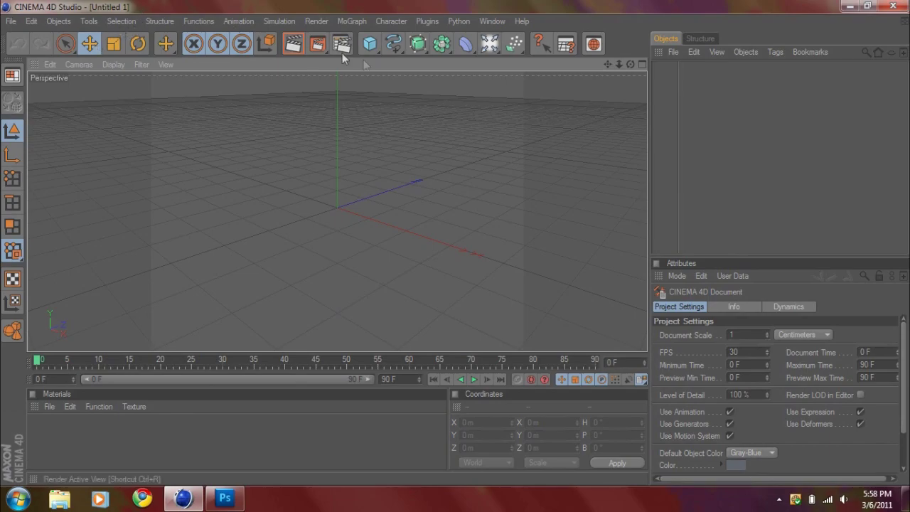
Add a plane and set its height to 45 m, making it 44 m by 45 m
left_click(370, 44)
left_click(490, 80)
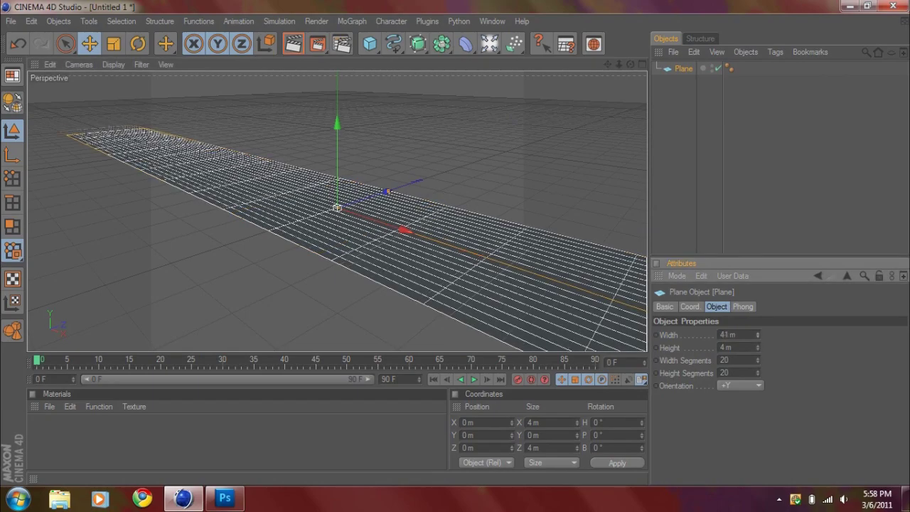
mouse_move(759, 348)
left_mouse_down()
mouse_move(759, 334)
mouse_move(758, 348)
left_mouse_up()
Pitch the plane 90° so it stands upright, and orbit the view to face it
left_click(137, 44)
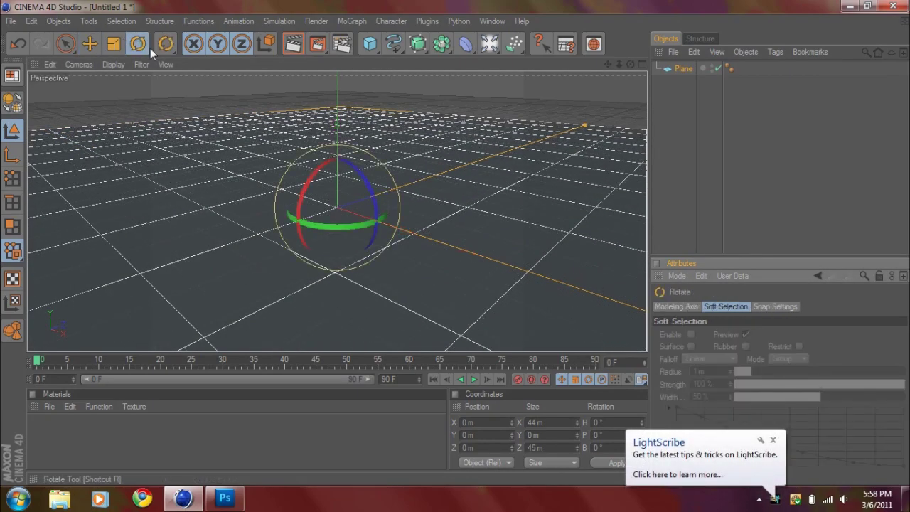
left_click_drag(321, 171, 300, 246)
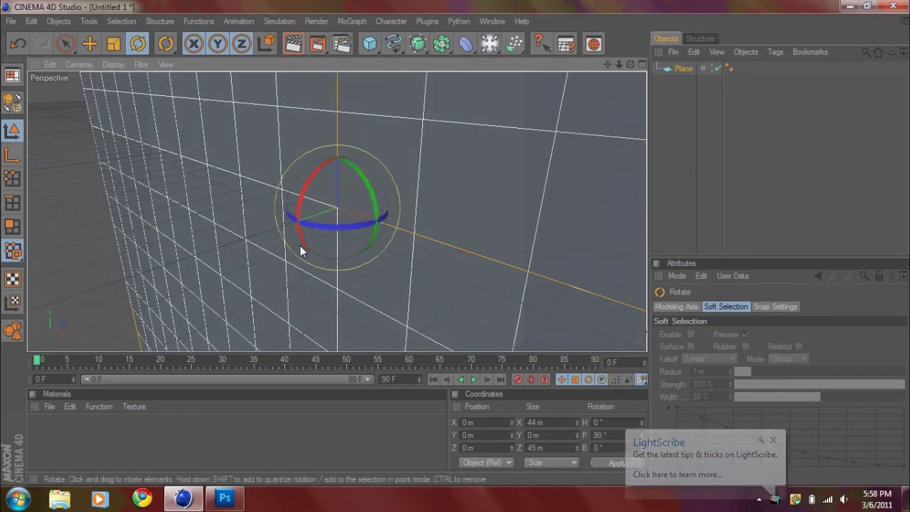
left_click(773, 441)
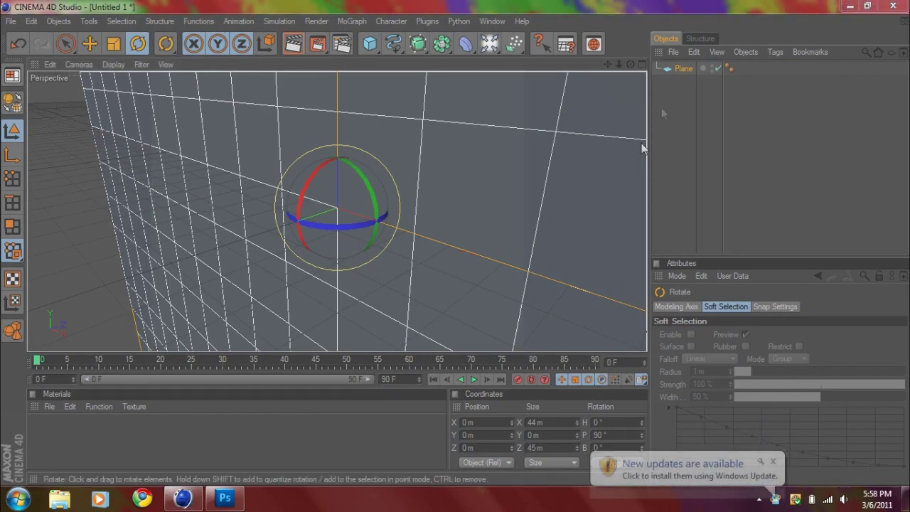
left_click_drag(630, 64, 576, 74)
left_click_drag(774, 490, 711, 491)
Add a MoText object reading 'Text' and move it along Z to -0.815 m in Top view
left_click(344, 22)
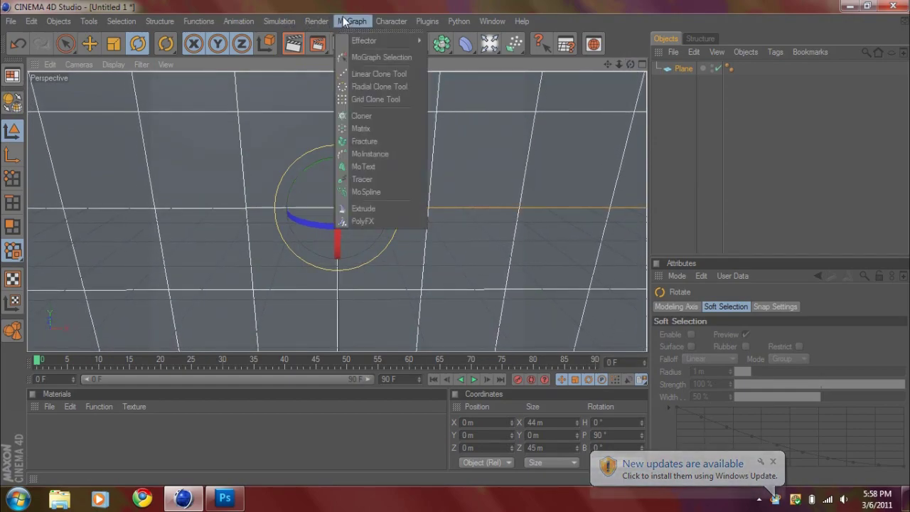
left_click(364, 166)
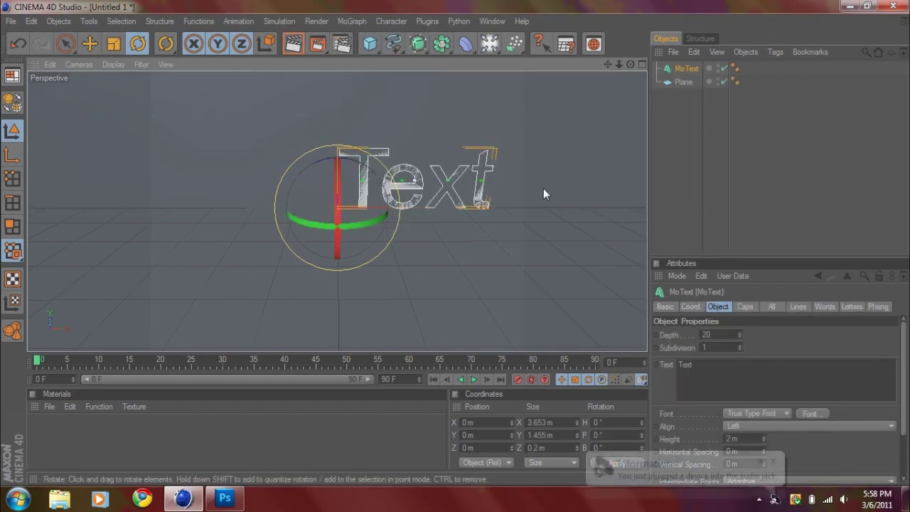
left_click(772, 463)
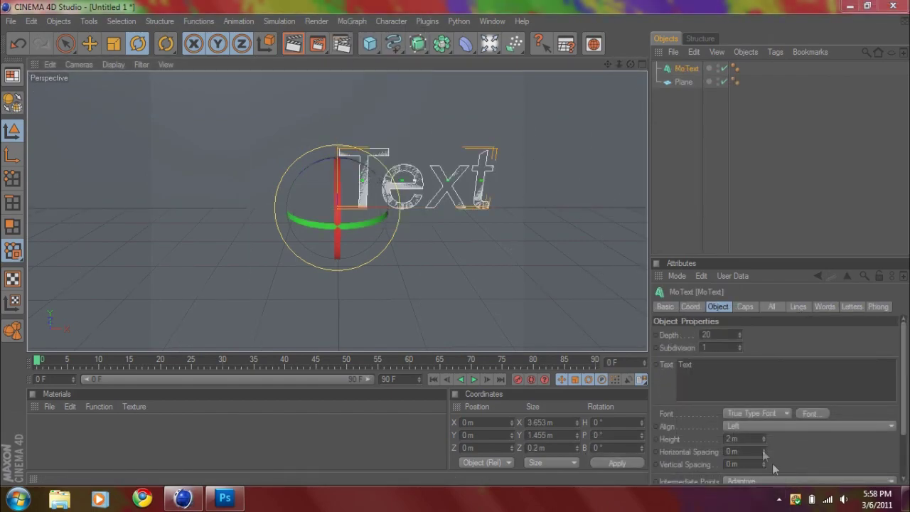
middle_click(433, 213)
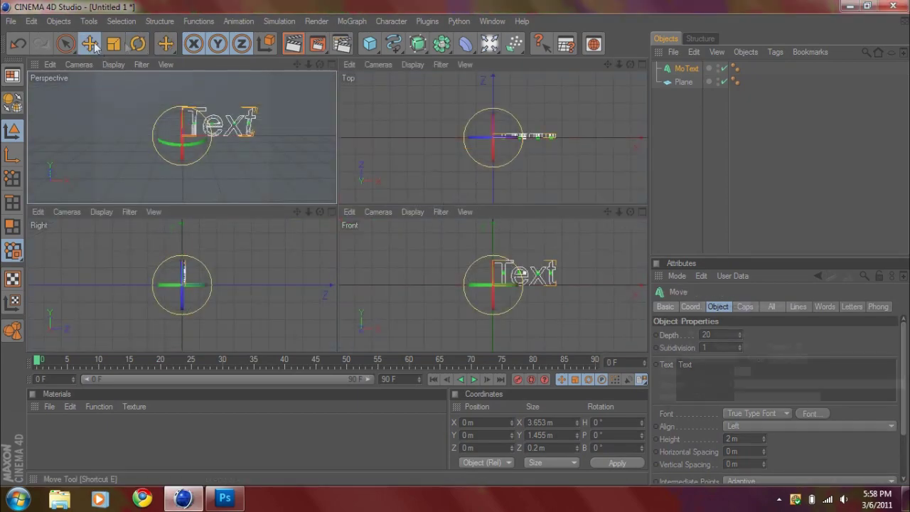
key("e")
left_click_drag(491, 101, 491, 115)
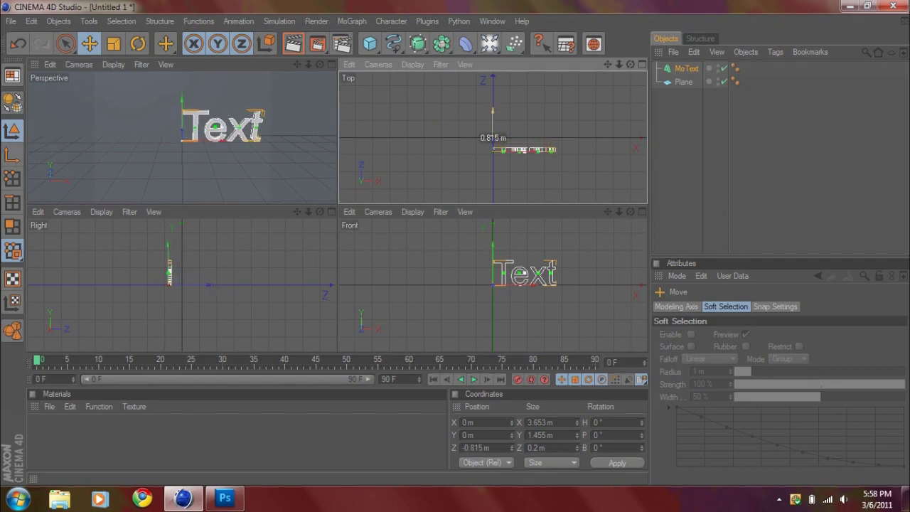
middle_click(284, 143)
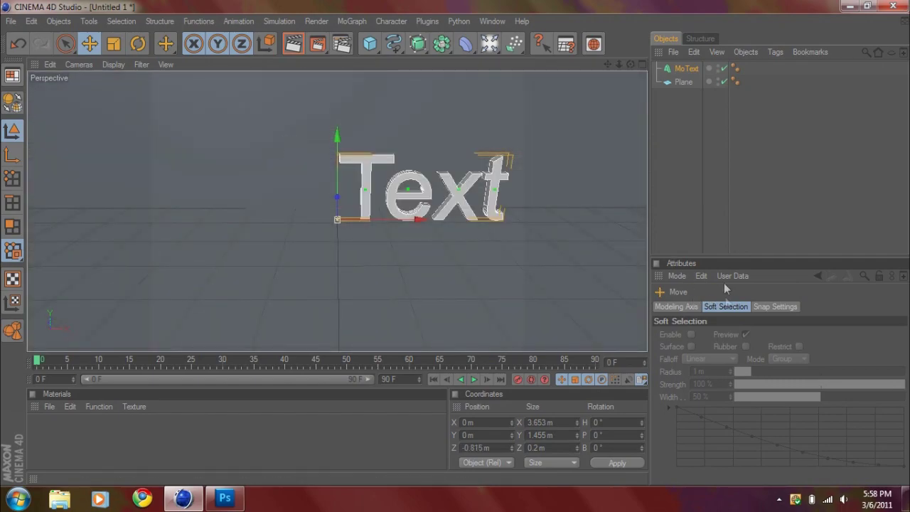
Duplicate the MoText object twice with copy and paste, creating MoText.1 and MoText.2
left_click(677, 128)
left_click(687, 69)
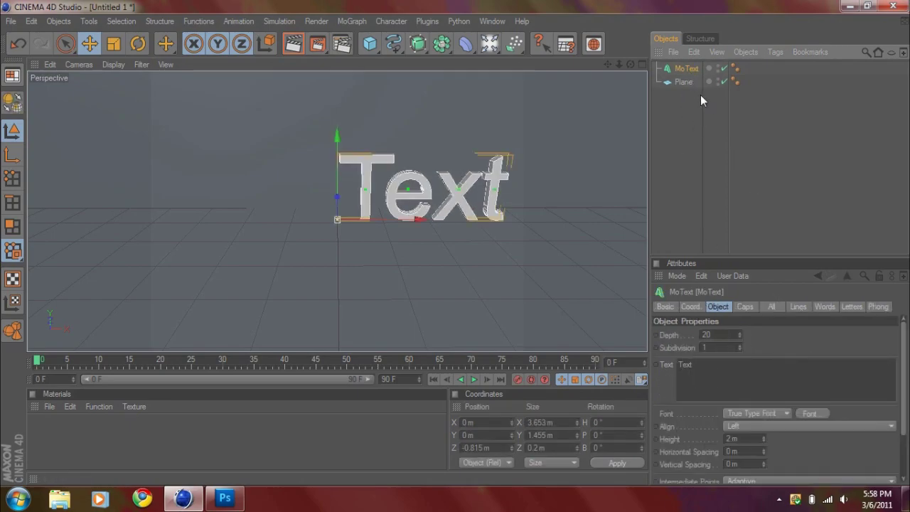
key("ctrl+c")
key("ctrl+v")
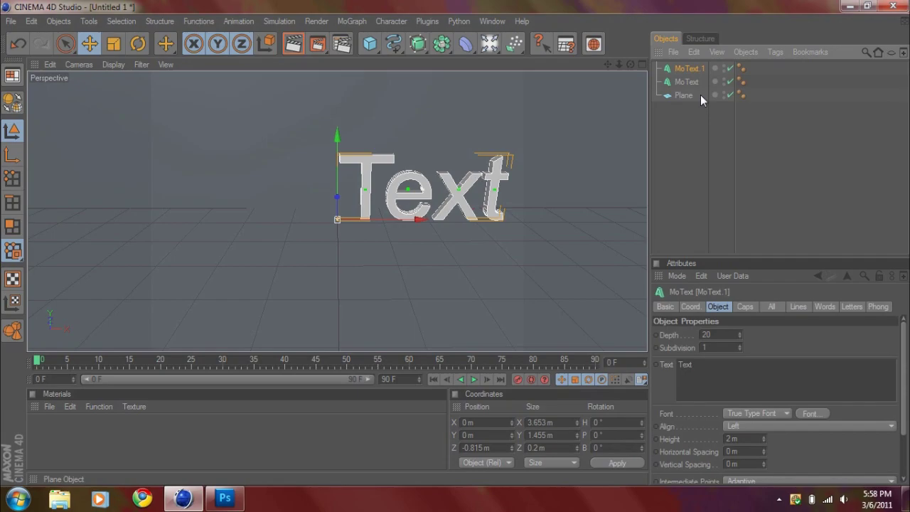
key("ctrl+v")
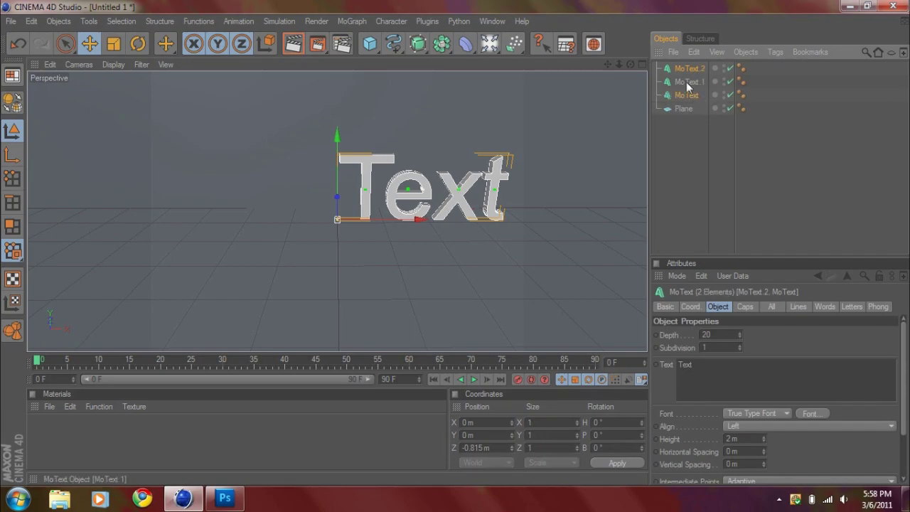
Change the original MoText's text to the letter E
left_click(688, 82)
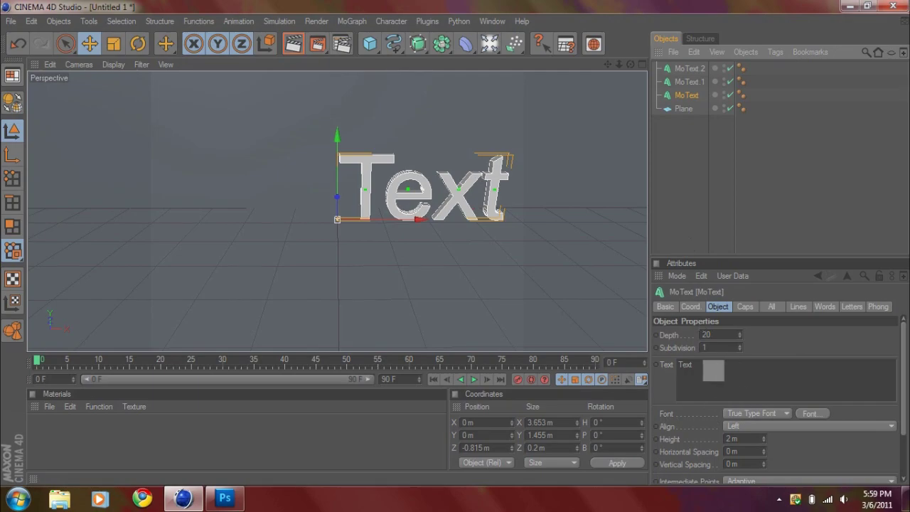
double_click(684, 364)
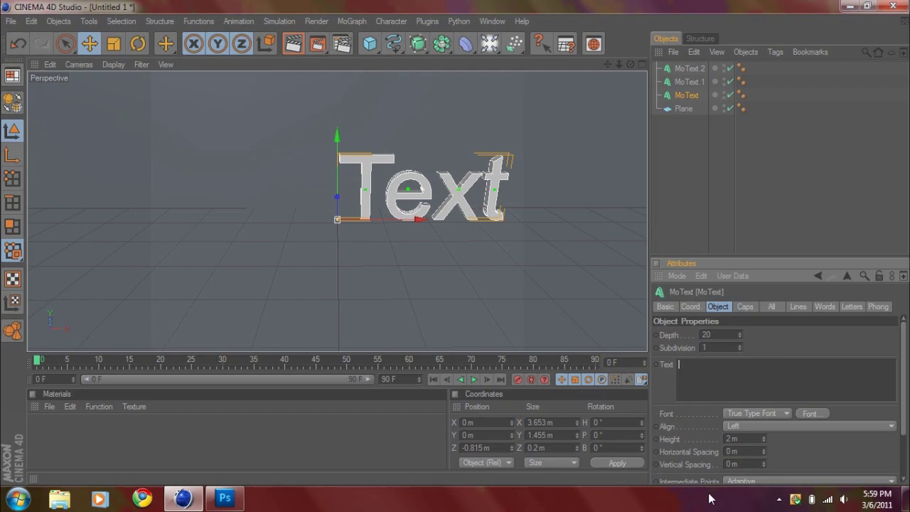
left_click(809, 414)
Set the E's font to BatmanForeverAlternate
left_click(121, 167)
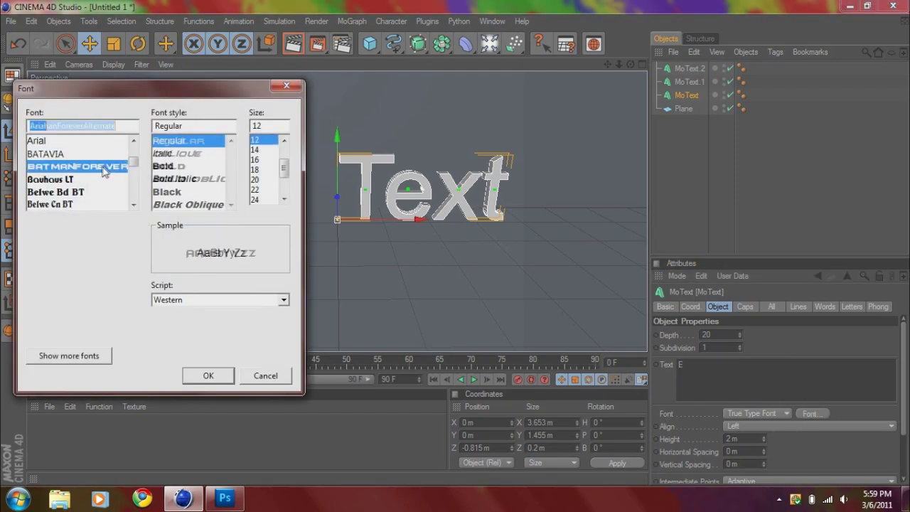
left_click(206, 375)
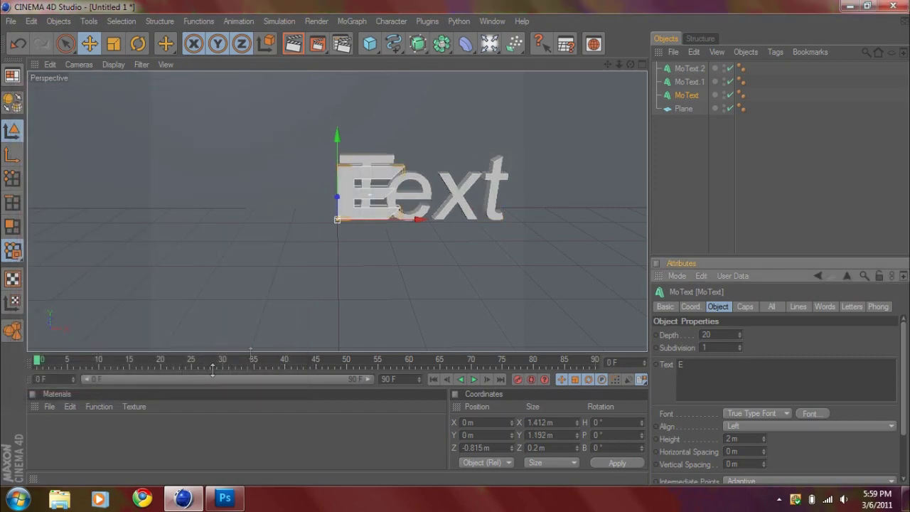
left_click(672, 132)
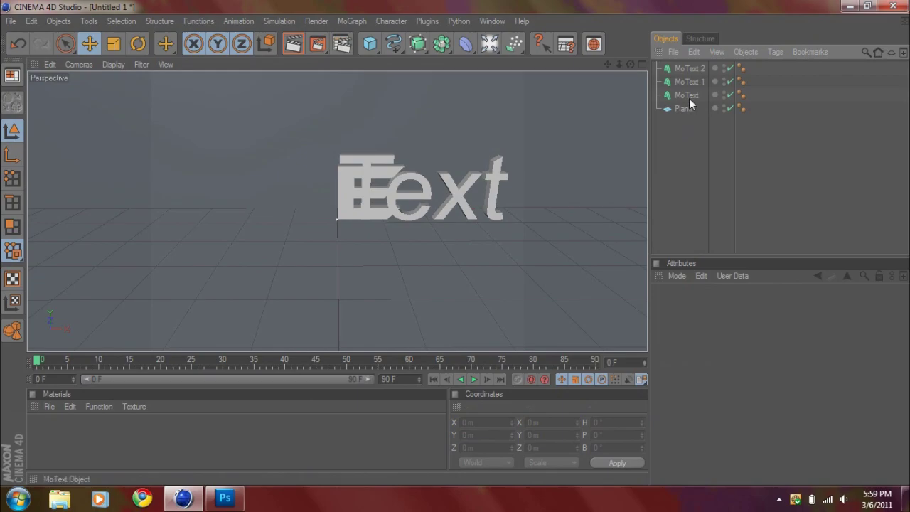
left_click(687, 95)
Make MoText.1 read T in the BatmanForeverAlternate font
left_click(688, 83)
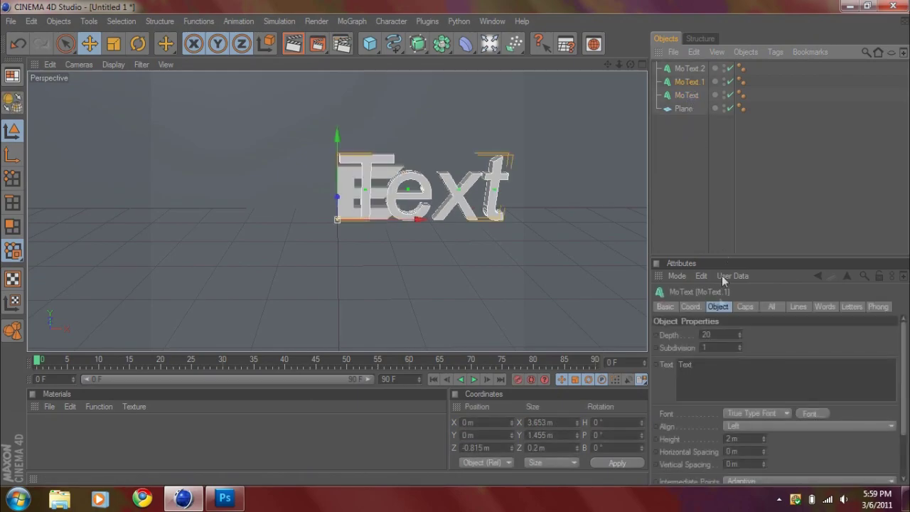
left_click(686, 372)
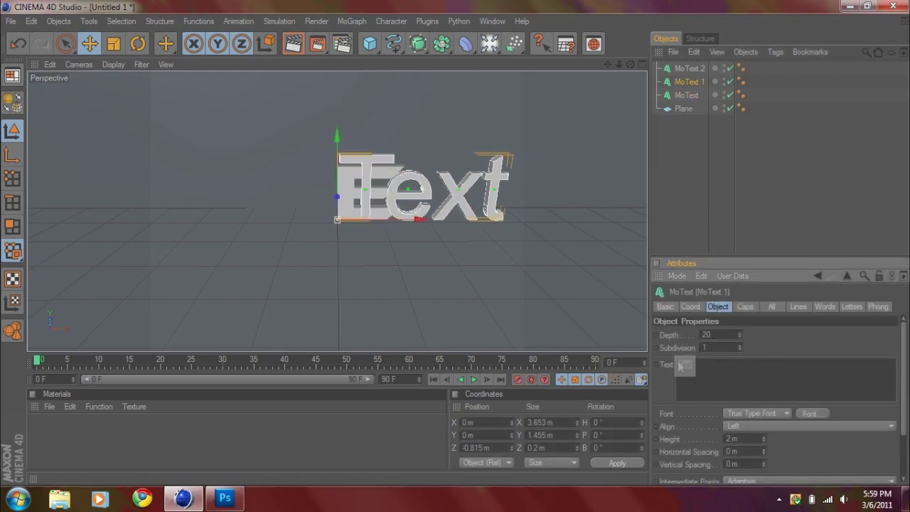
key("BackSpace")
type("T")
left_click(809, 413)
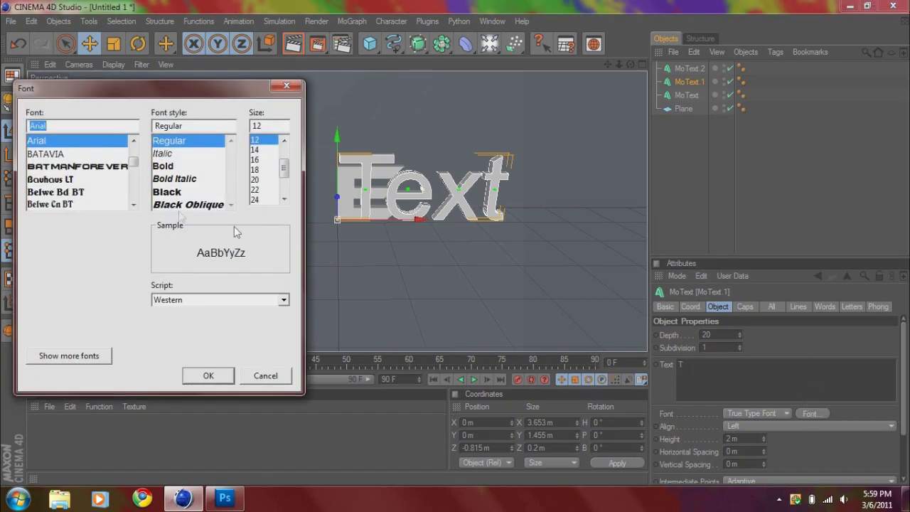
left_click(118, 168)
left_click(208, 375)
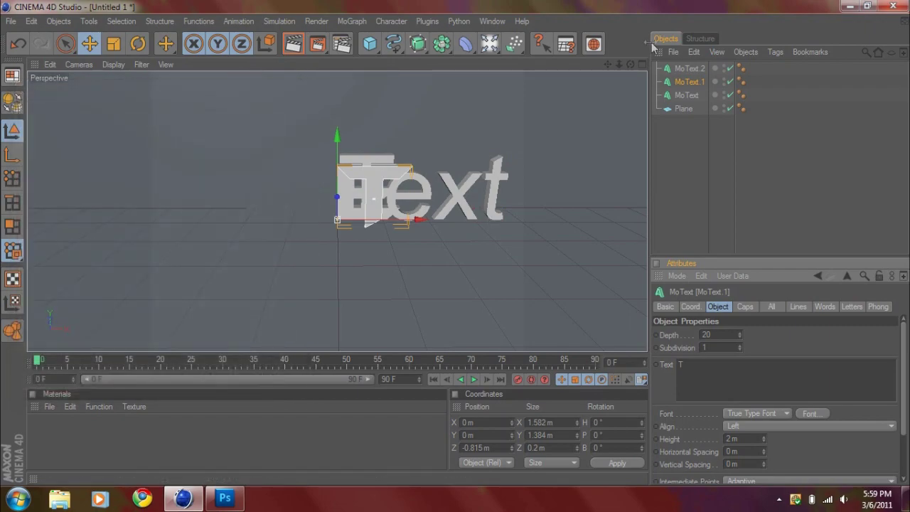
Make MoText.2 read L in the BatmanForeverAlternate font
left_click(672, 68)
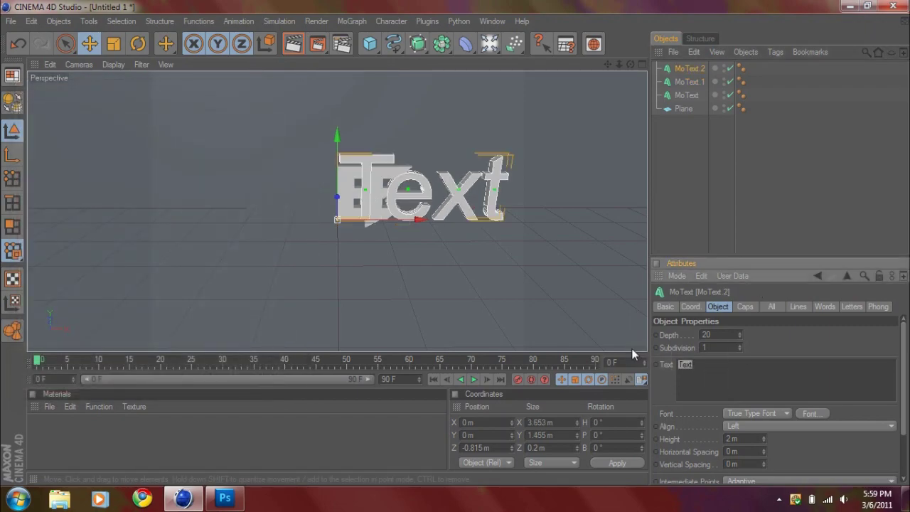
type("L")
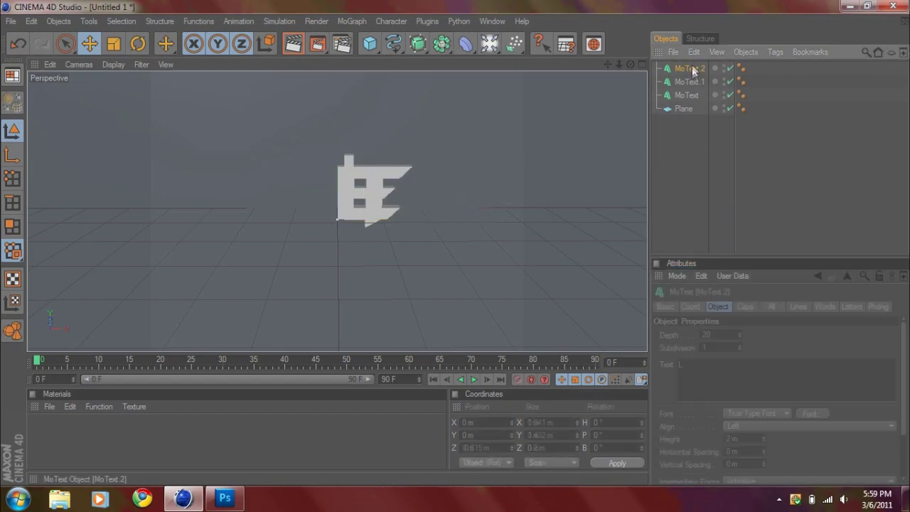
left_click(810, 413)
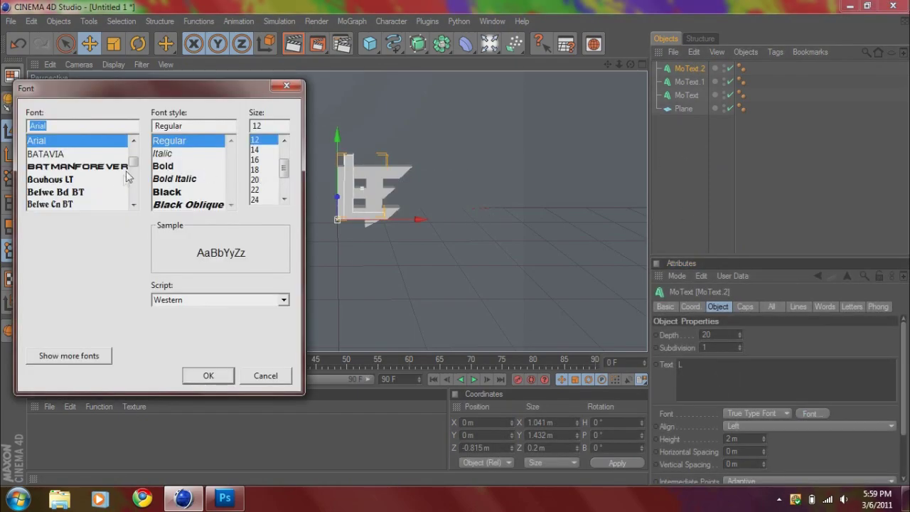
left_click(112, 168)
left_click(205, 375)
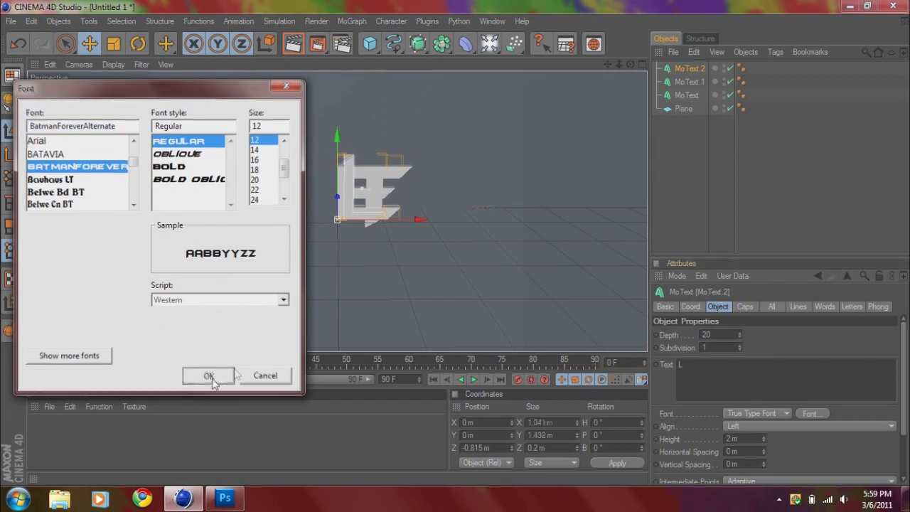
Set the text alignment of the L and T objects to Middle
left_click(782, 425)
left_click(777, 435)
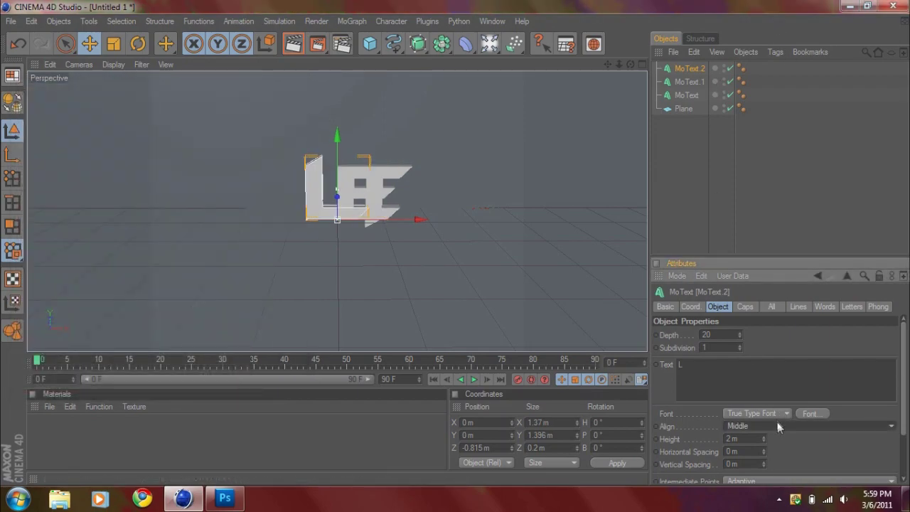
left_click(689, 82)
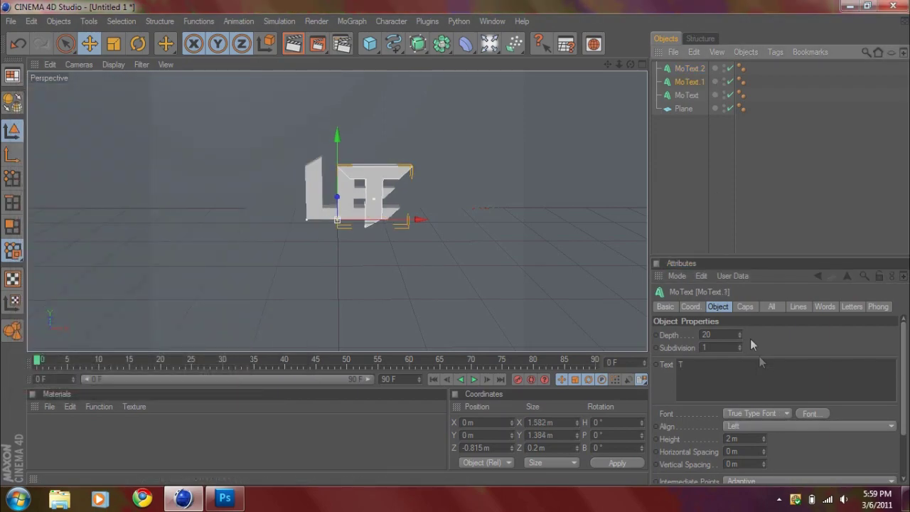
left_click(765, 427)
left_click(764, 435)
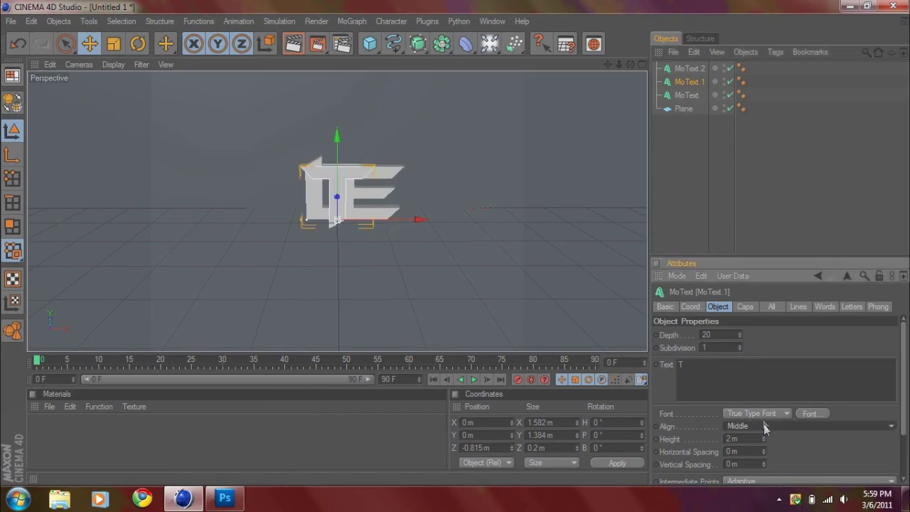
Raise the E above the other letters and shift it left
left_click(686, 94)
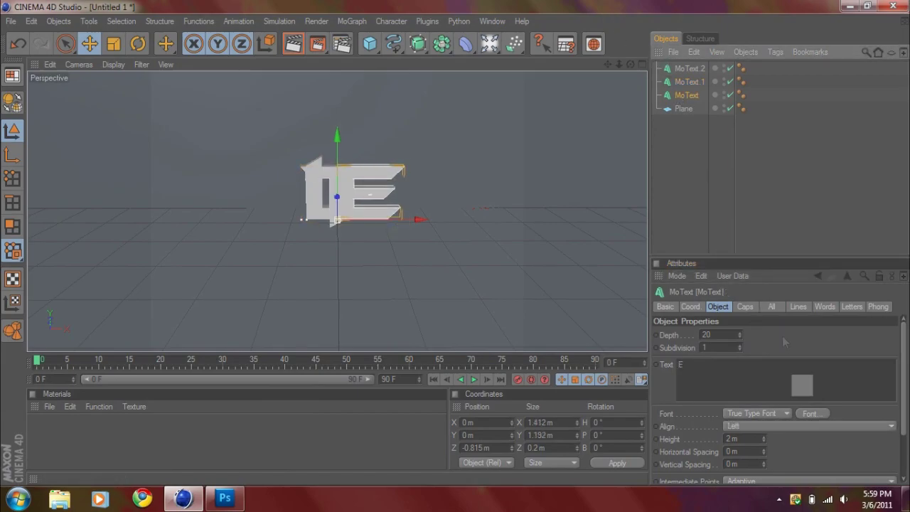
left_click(718, 142)
left_click(686, 95)
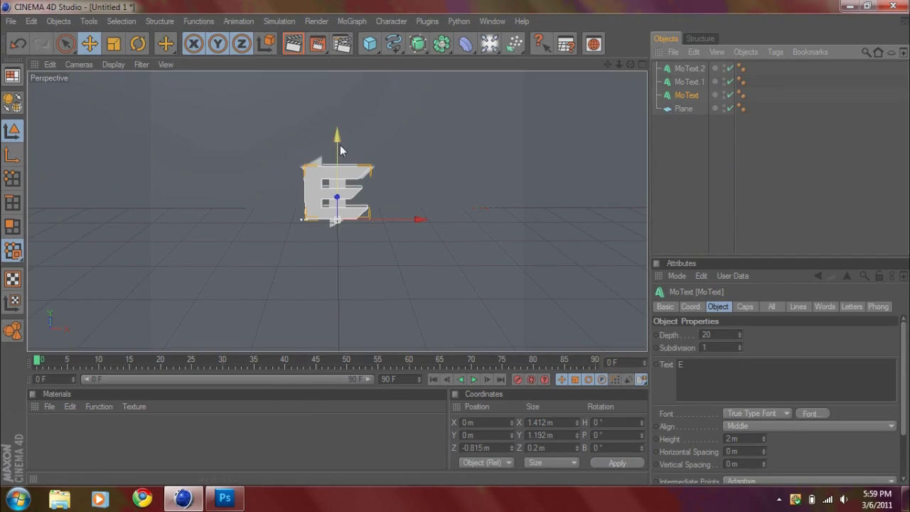
left_click_drag(340, 145, 340, 89)
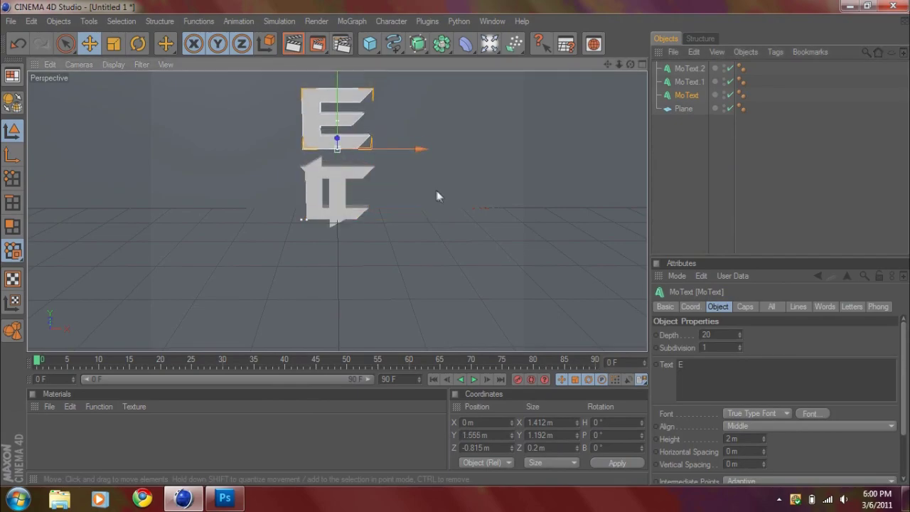
left_click_drag(608, 64, 514, 99)
left_click_drag(354, 155, 353, 84)
left_click_drag(404, 168, 326, 164)
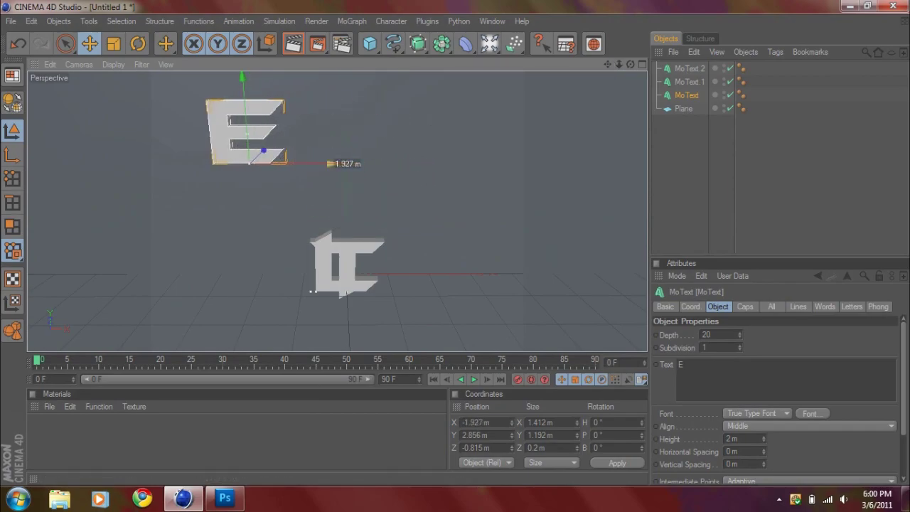
Move the T and L up and left, placing the L at X -0.748 m, Y 1.479 m
left_click(355, 250)
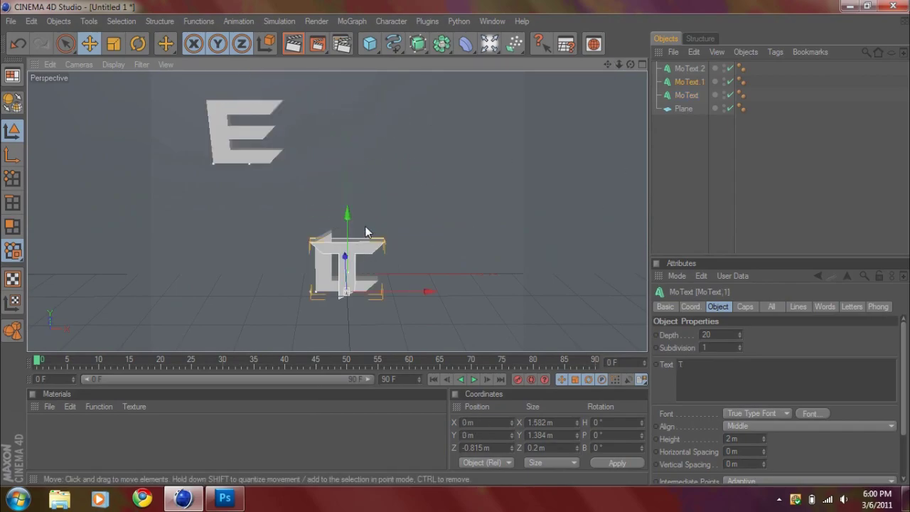
left_click_drag(350, 217, 348, 150)
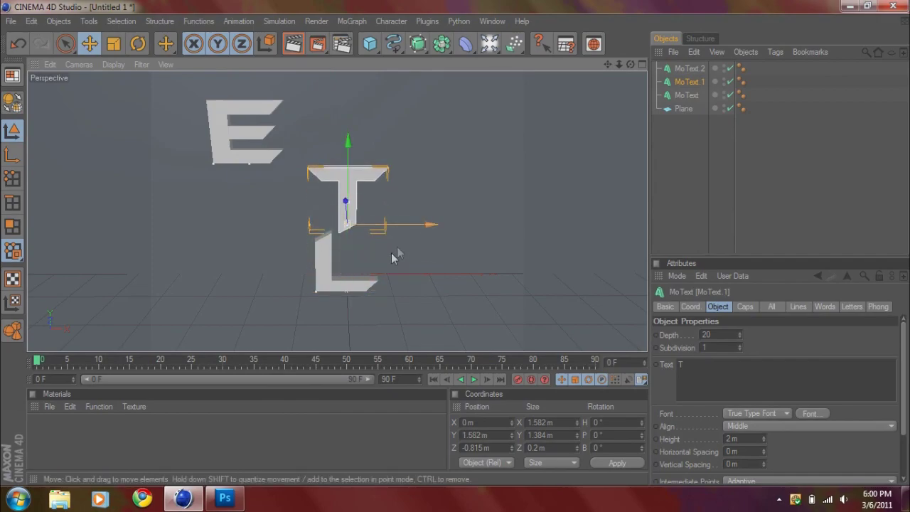
left_click_drag(422, 224, 357, 225)
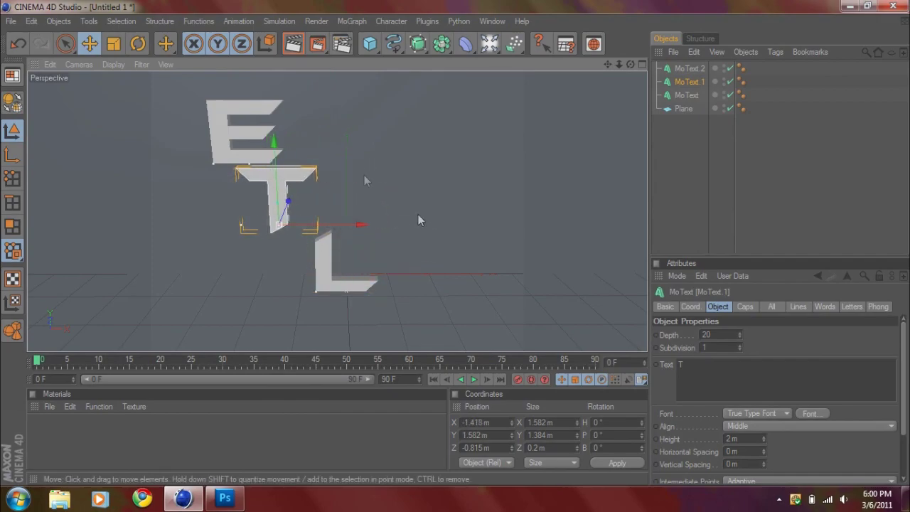
mouse_move(276, 221)
left_mouse_down()
mouse_move(274, 210)
mouse_move(279, 217)
left_mouse_up()
left_click(334, 283)
left_click_drag(347, 213, 347, 171)
left_click_drag(426, 250, 391, 250)
left_click_drag(310, 177, 310, 153)
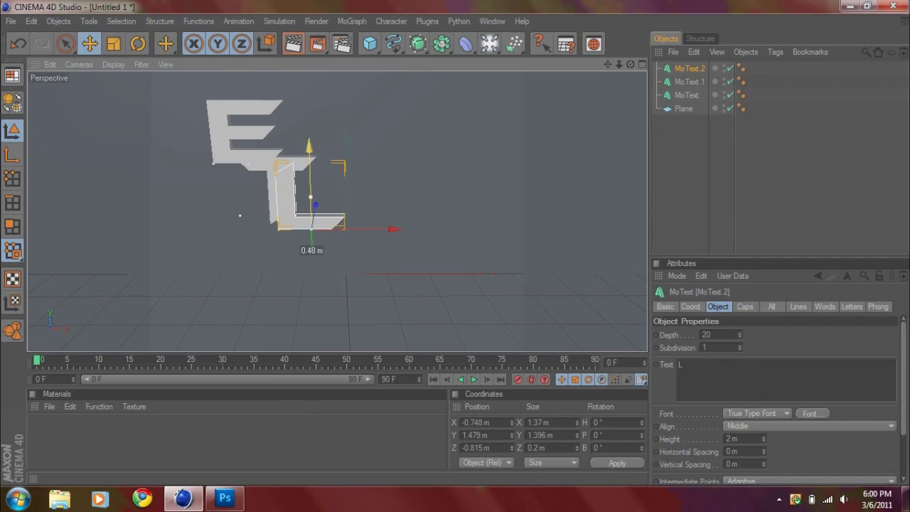
Recentre the view and preview a render of the stacked letters
left_click_drag(608, 64, 689, 107)
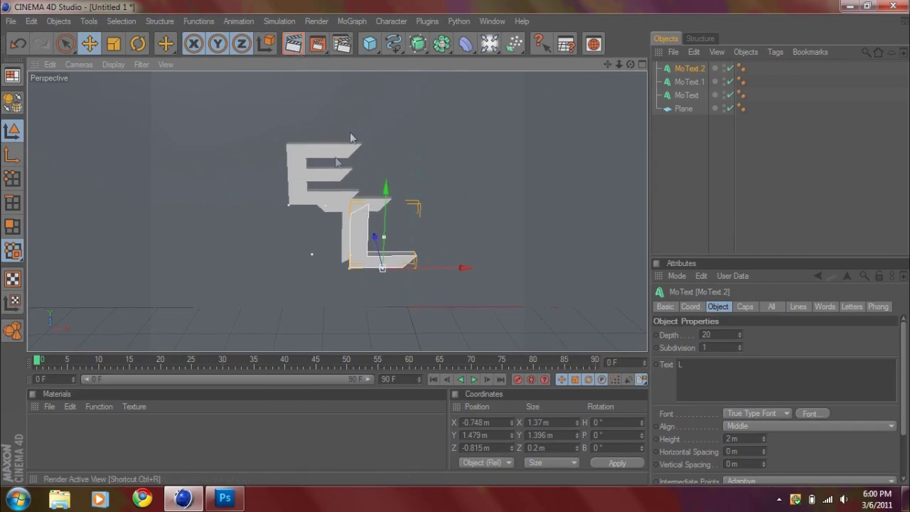
key("ctrl+r")
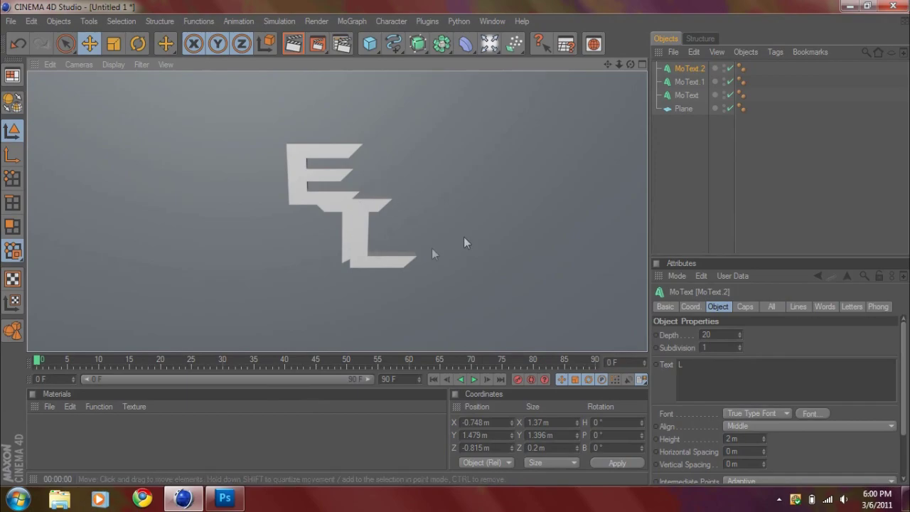
left_click(378, 229)
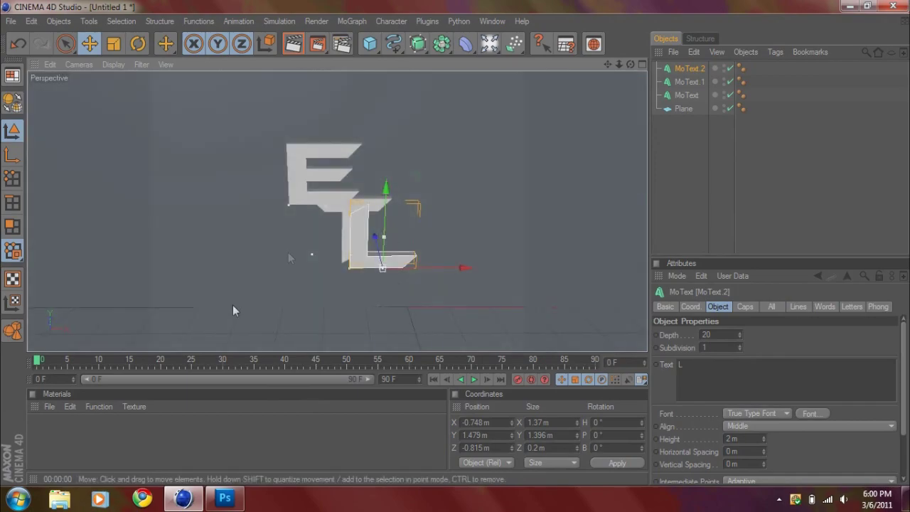
Create a new Nukei shader material in the Material Manager
left_click(257, 184)
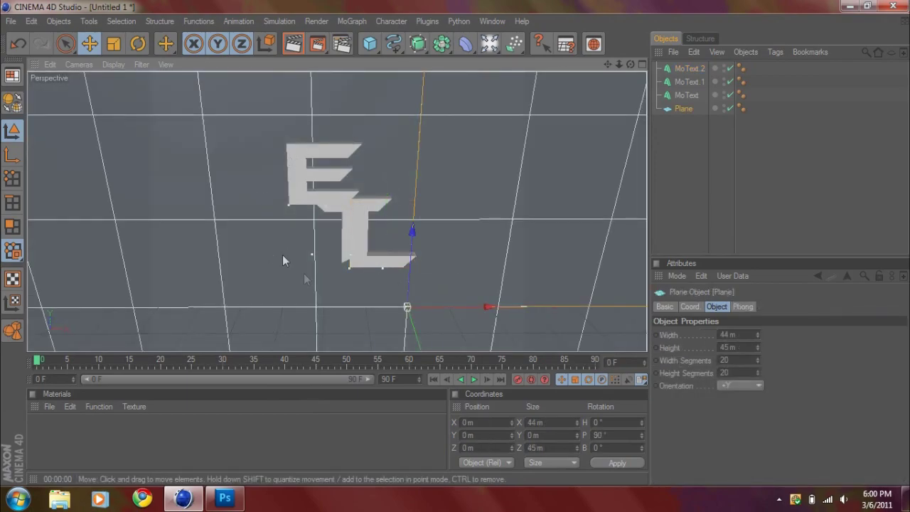
left_click(49, 407)
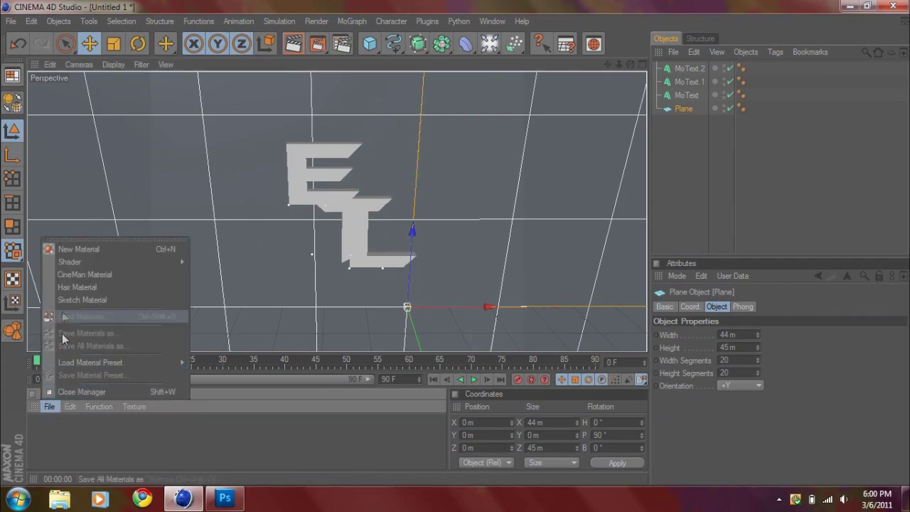
mouse_move(166, 262)
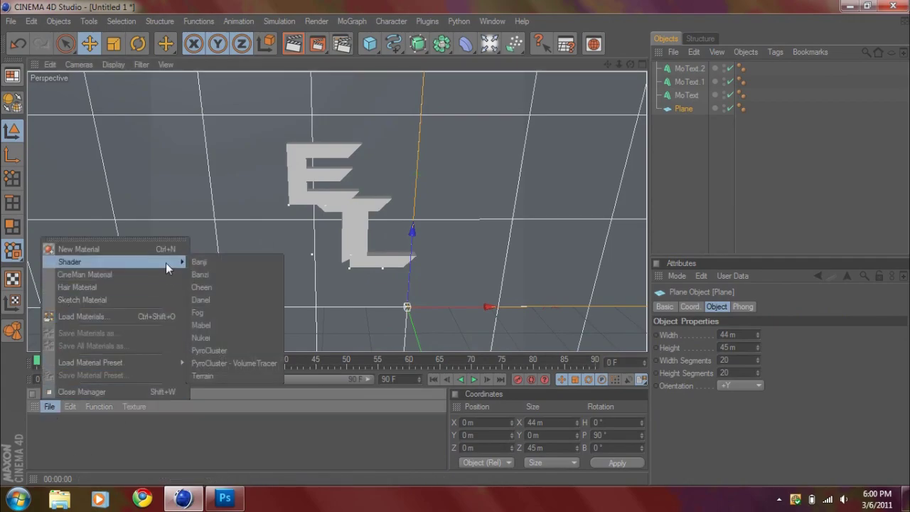
left_click(208, 337)
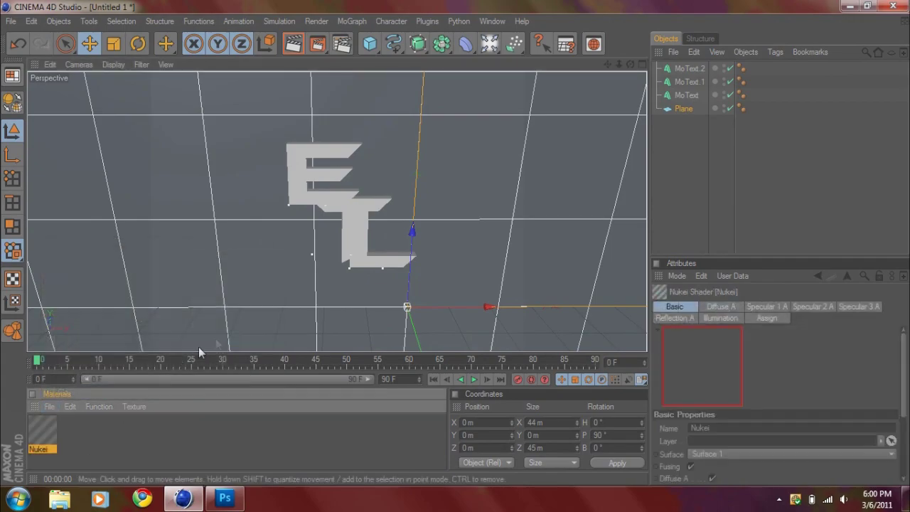
Set the Nukei material's diffuse colour to dark blue (R 0, G 17, B 153)
double_click(42, 428)
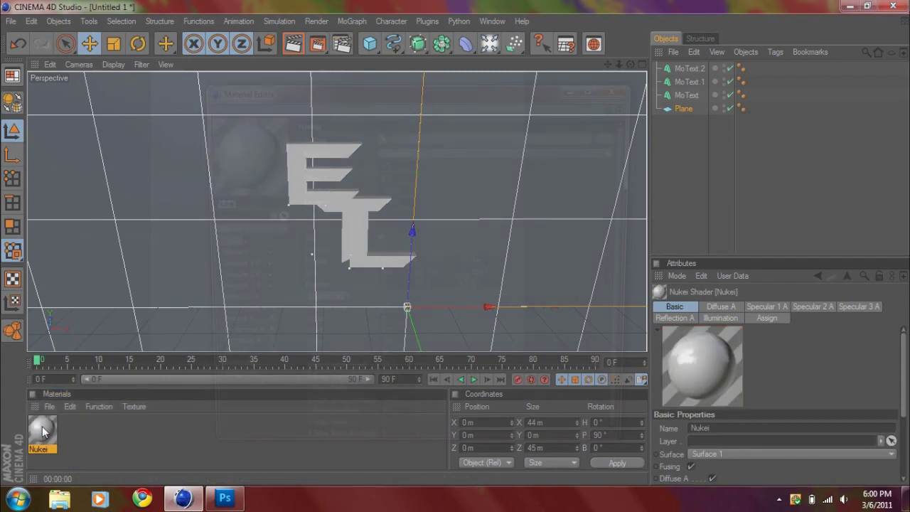
left_click(227, 255)
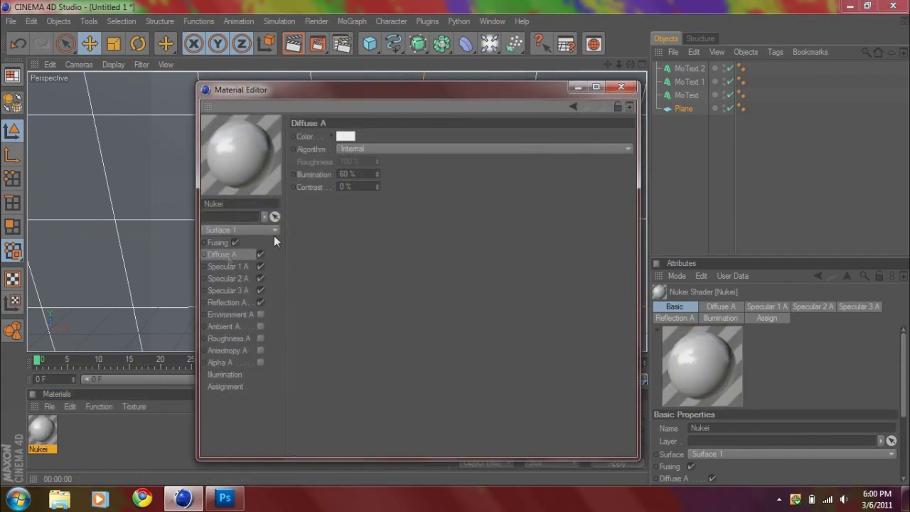
left_click(352, 139)
left_click(391, 87)
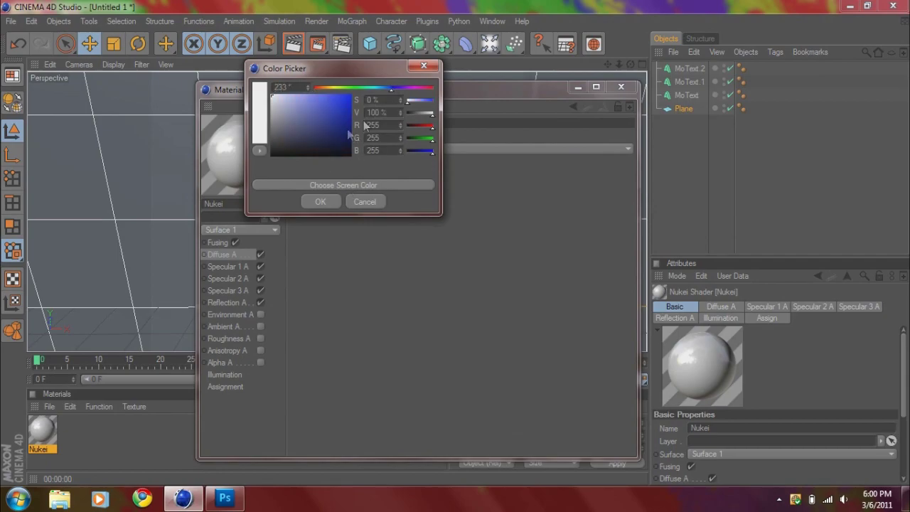
left_click(351, 119)
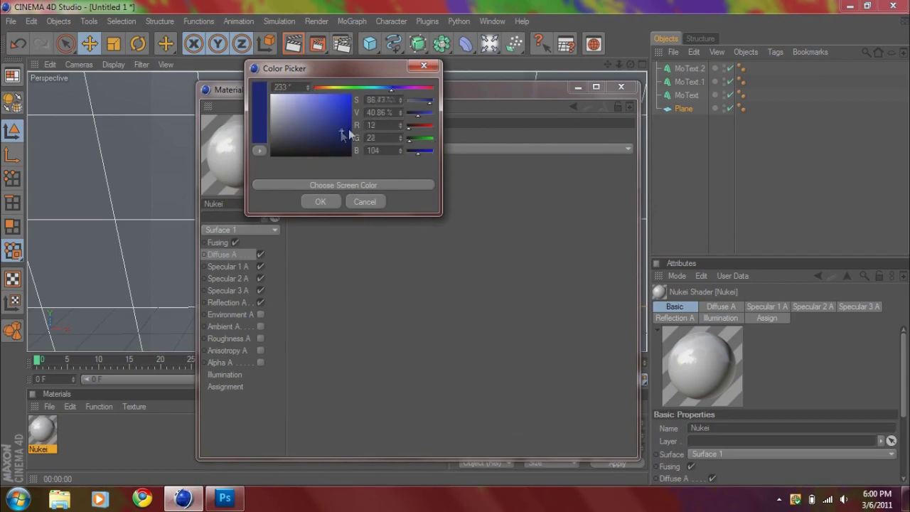
left_click(320, 202)
left_click(619, 89)
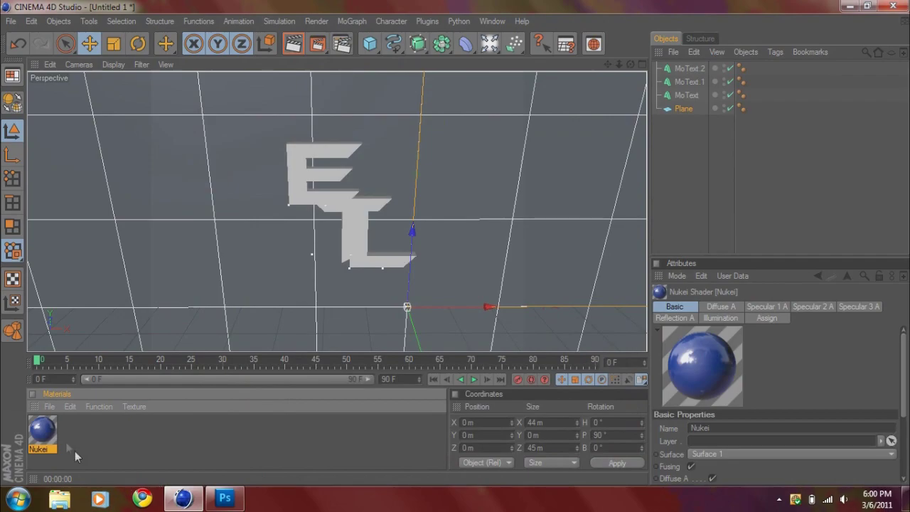
Apply the blue Nukei material to the E and L letters
left_click_drag(51, 442, 301, 183)
left_click_drag(42, 430, 378, 270)
left_click(73, 432)
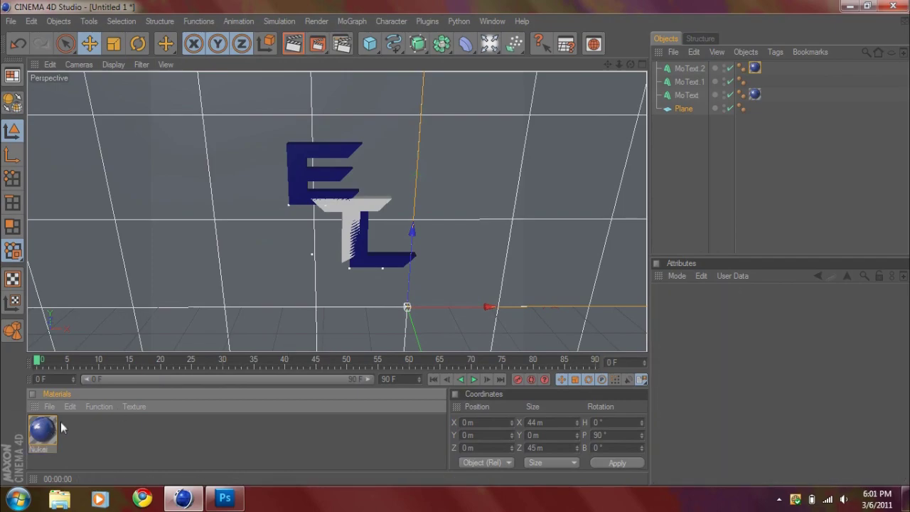
Create a second Nukei.1 material with a near-black diffuse colour
left_click(50, 406)
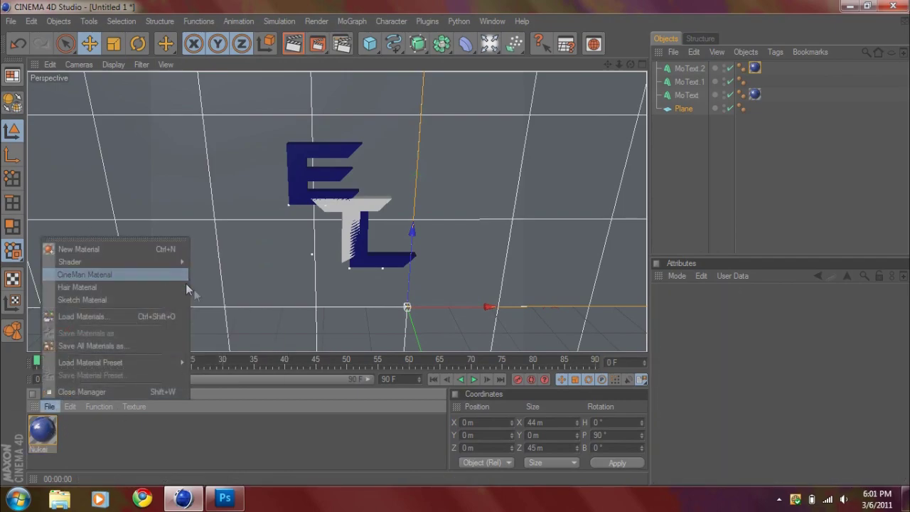
mouse_move(172, 255)
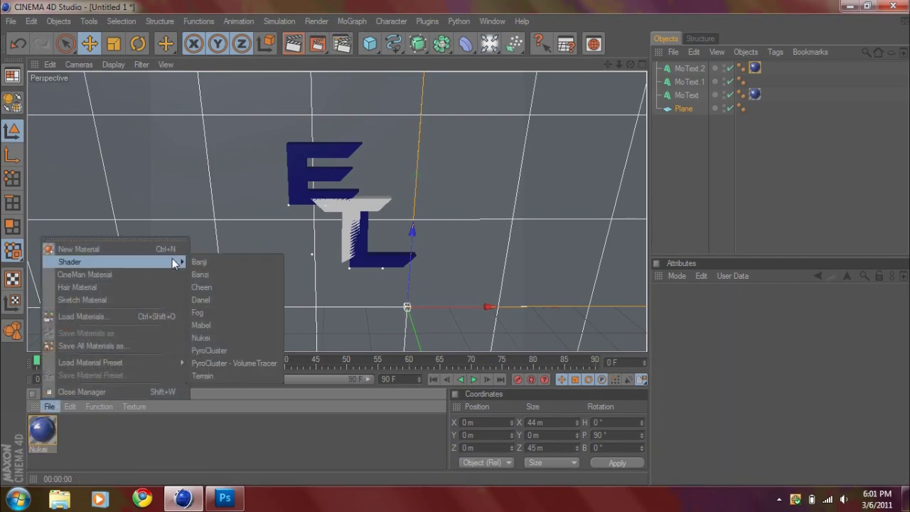
left_click(207, 331)
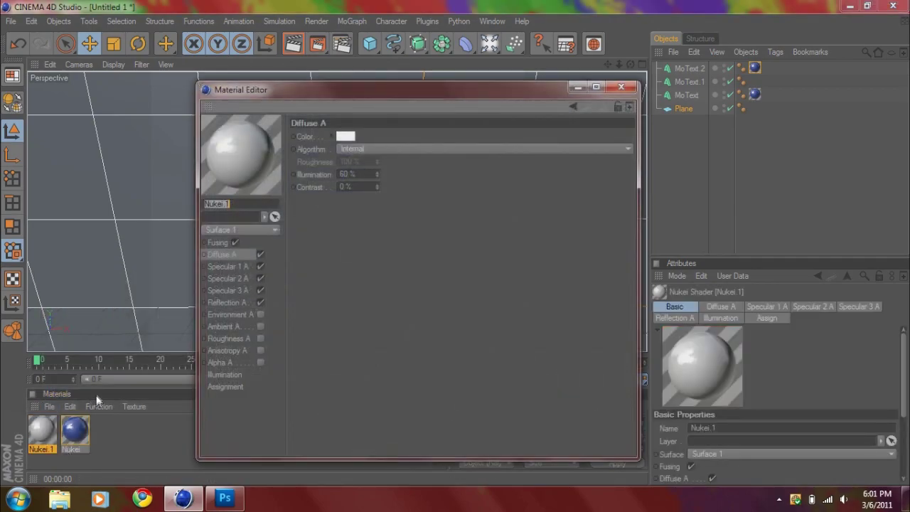
left_click(344, 136)
left_click_drag(346, 135, 315, 152)
left_click(324, 194)
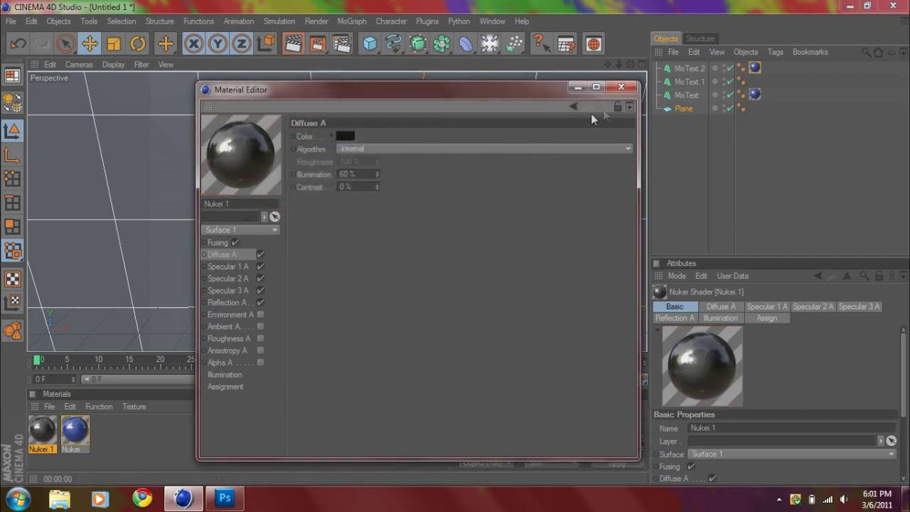
left_click(624, 88)
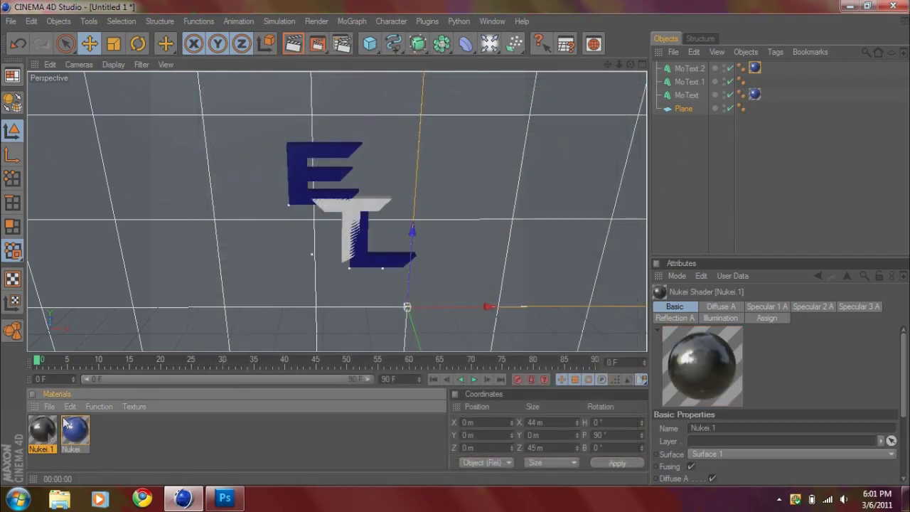
Apply the near-black material to the T, render a preview, and check the E and L
left_click_drag(273, 307, 357, 225)
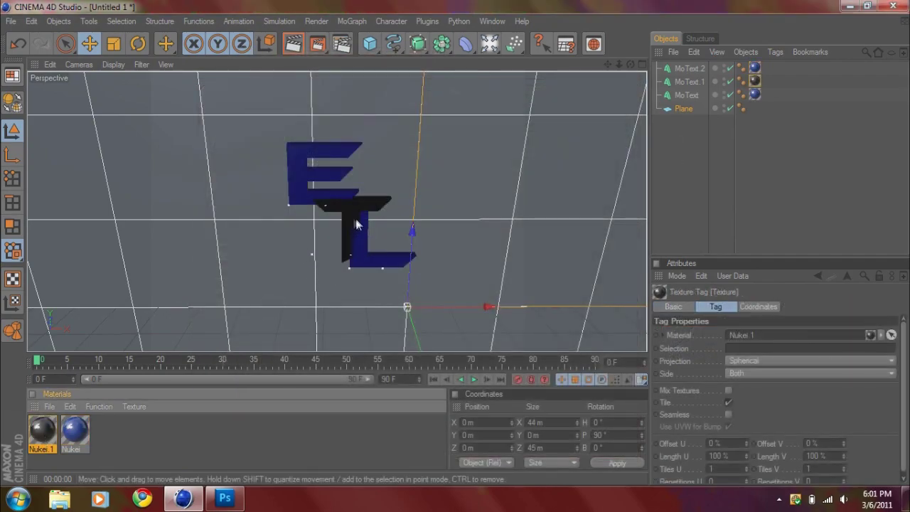
left_click(361, 257)
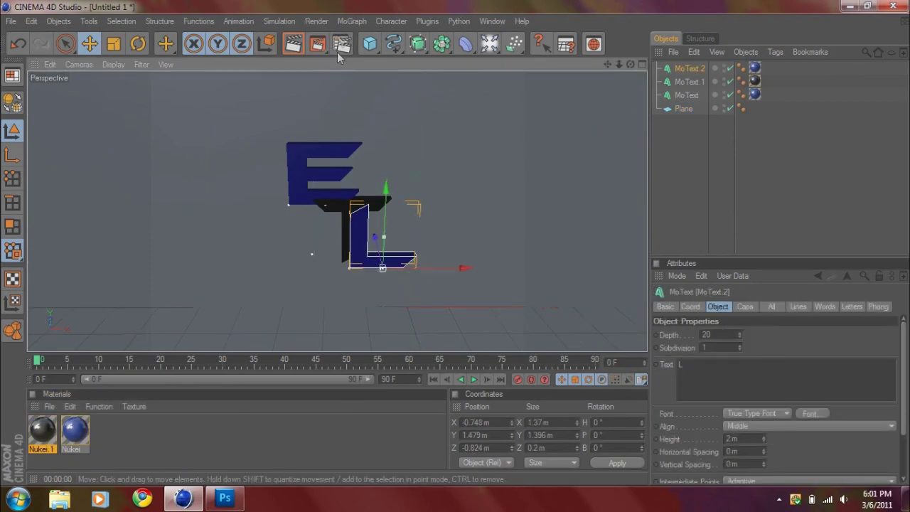
left_click(293, 44)
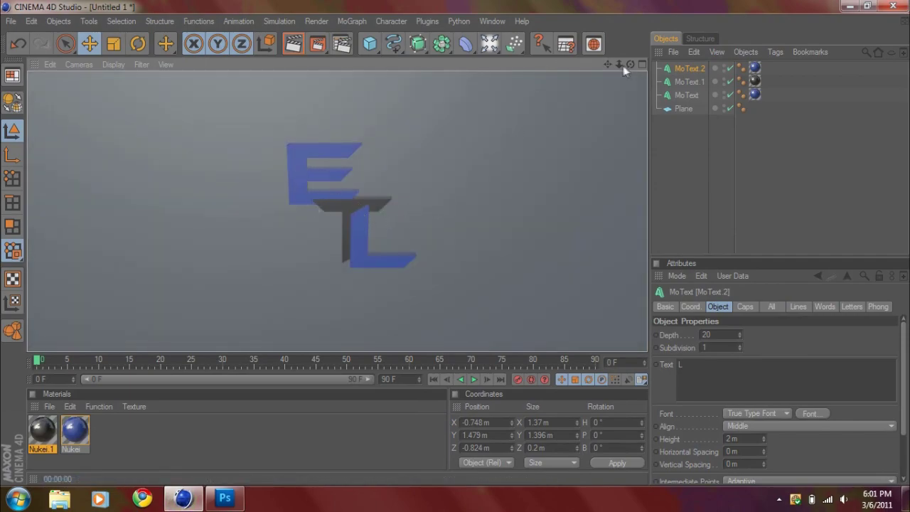
left_click_drag(605, 60, 535, 106)
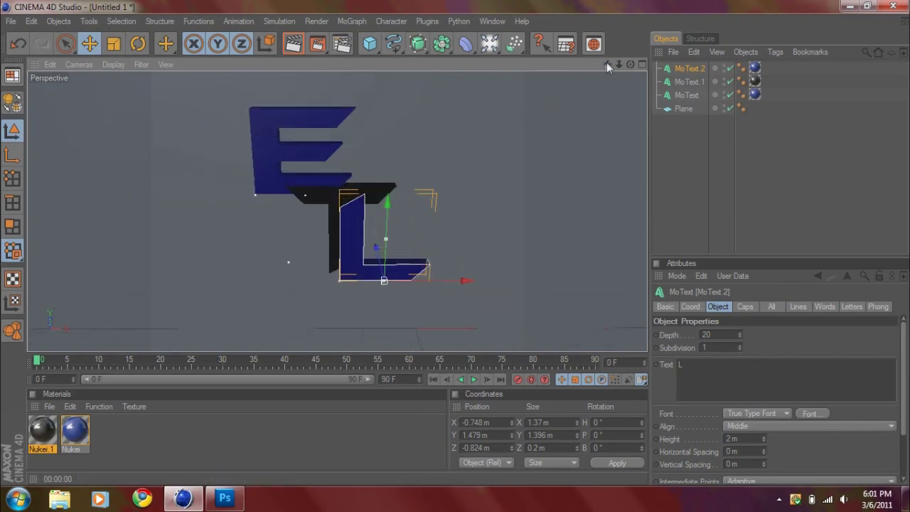
left_click_drag(607, 63, 622, 80)
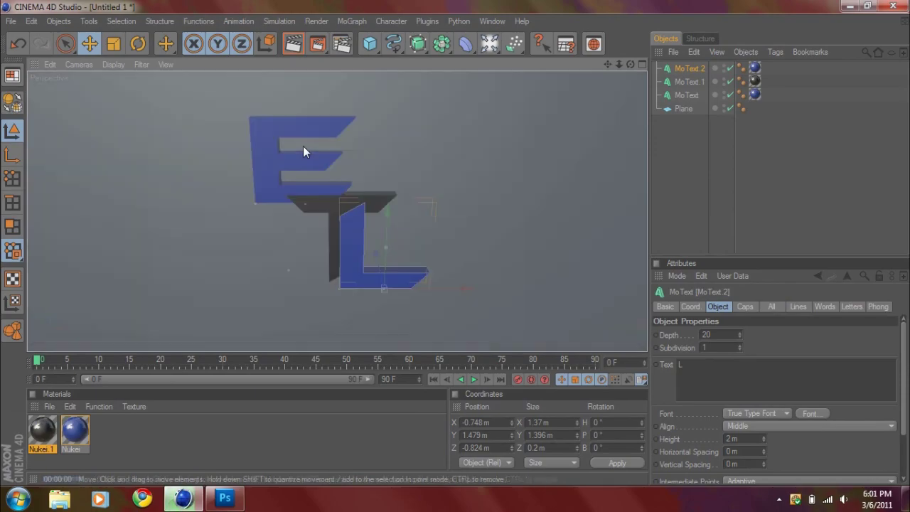
left_click(342, 182)
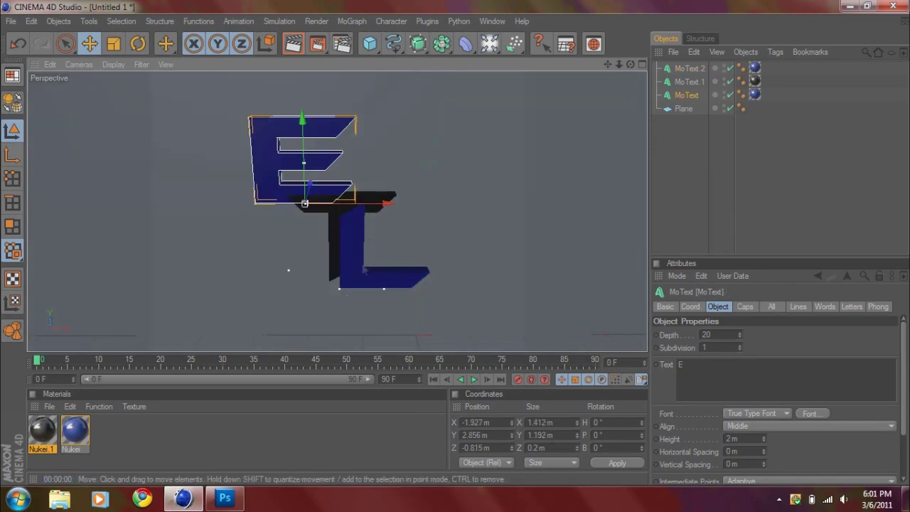
left_click(363, 269)
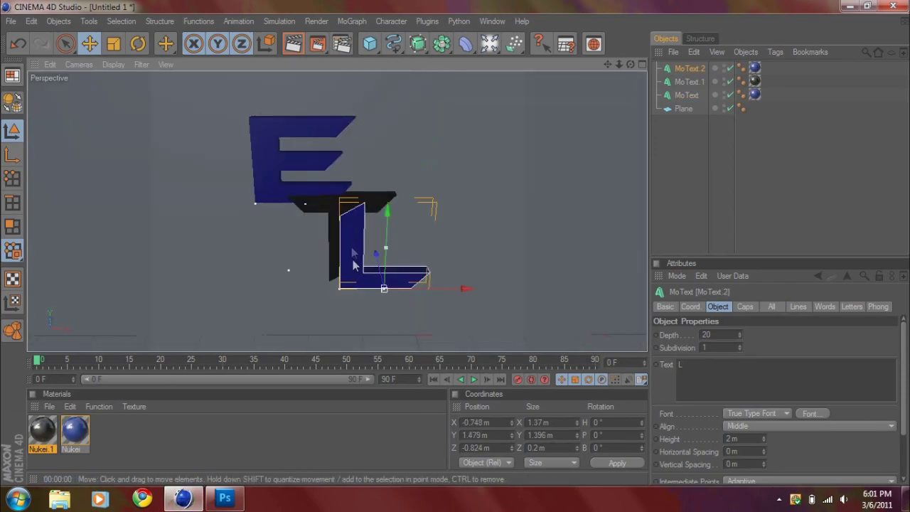
Set the render output width and height to 400 × 400 pixels
left_click(266, 175)
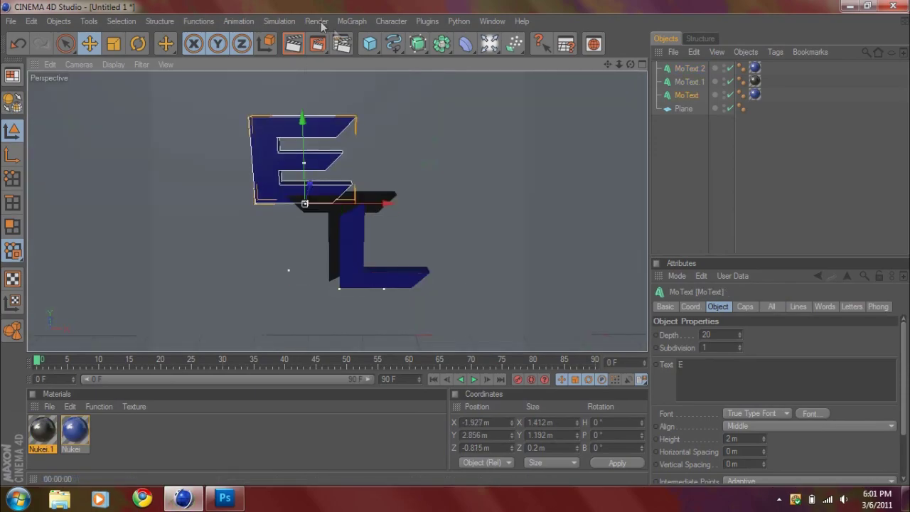
left_click(343, 44)
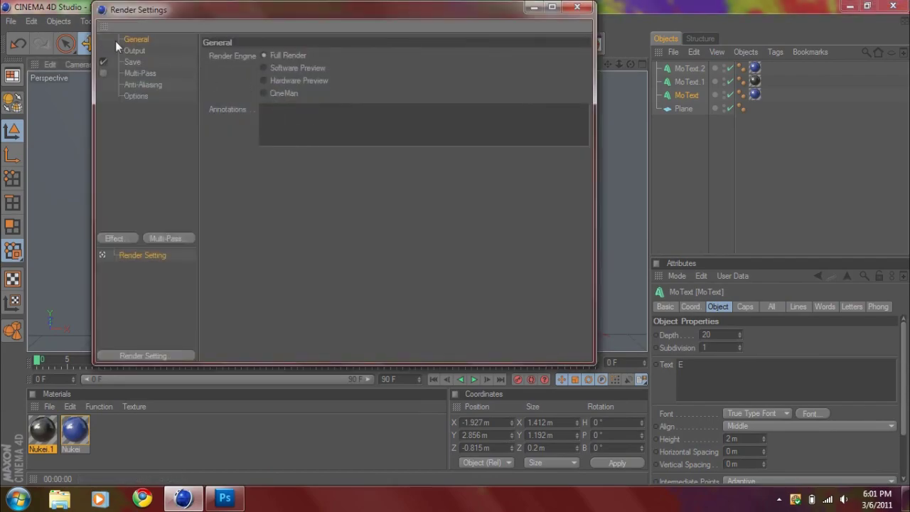
left_click(133, 50)
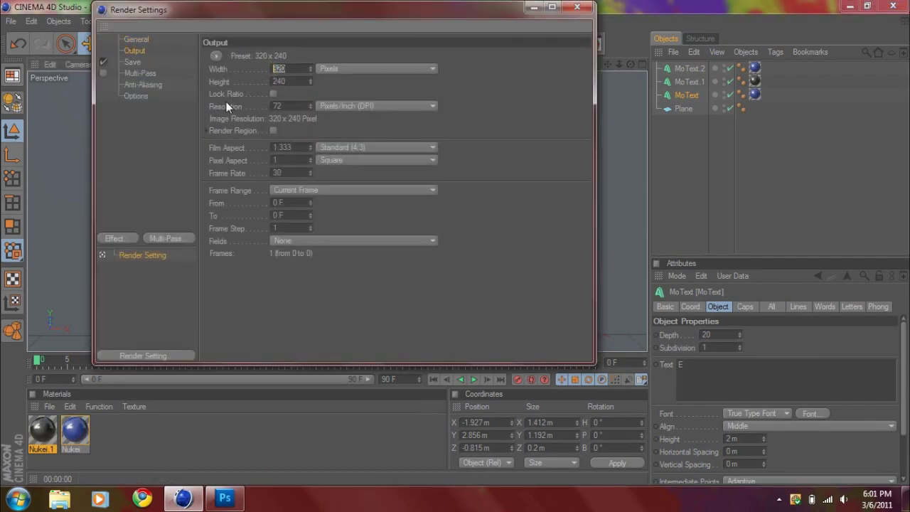
type("400")
key("Return")
key("Tab")
type("400")
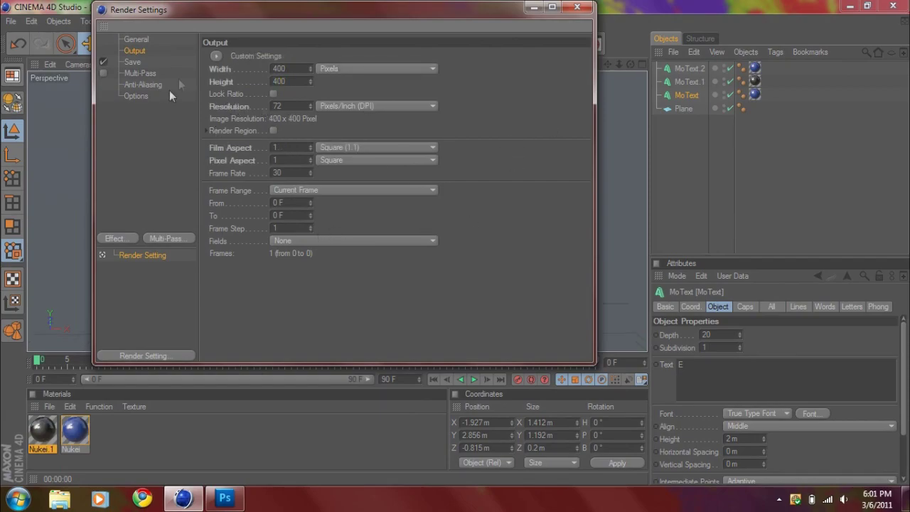
Choose JPEG as the saved render format
left_click(130, 62)
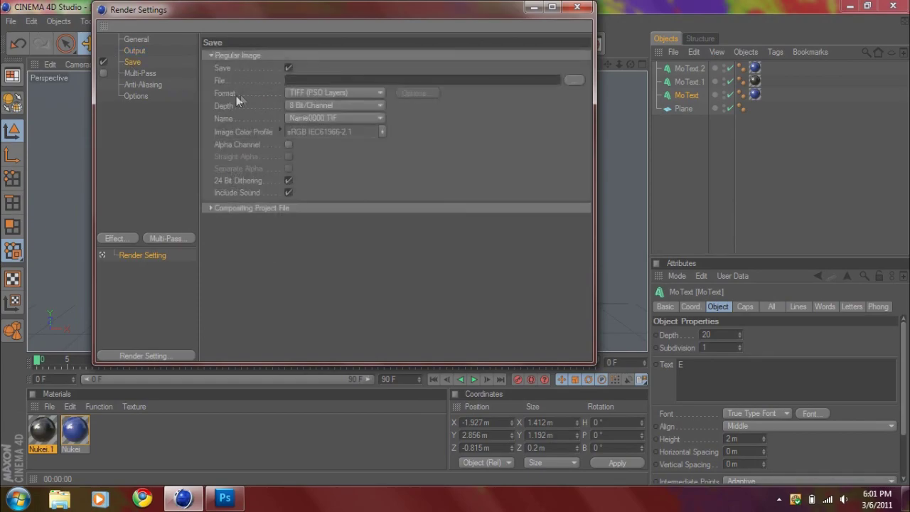
left_click(342, 93)
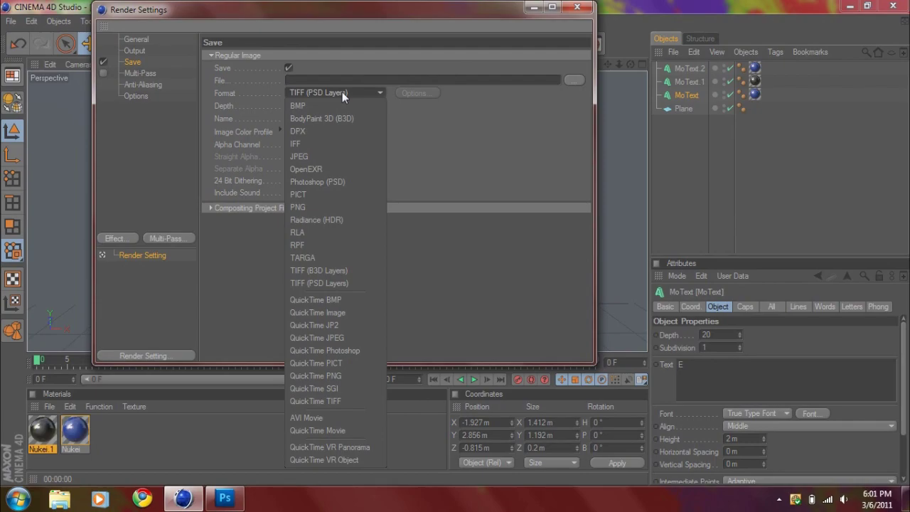
left_click(337, 155)
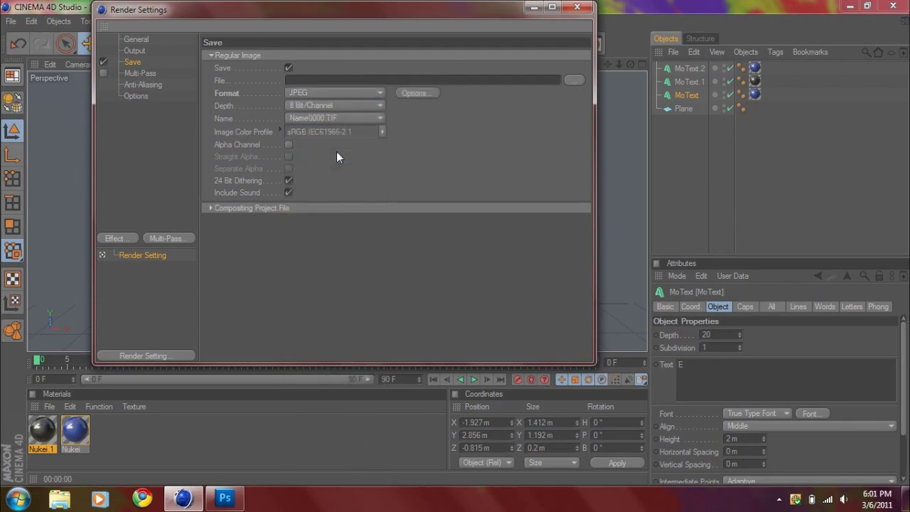
left_click(406, 96)
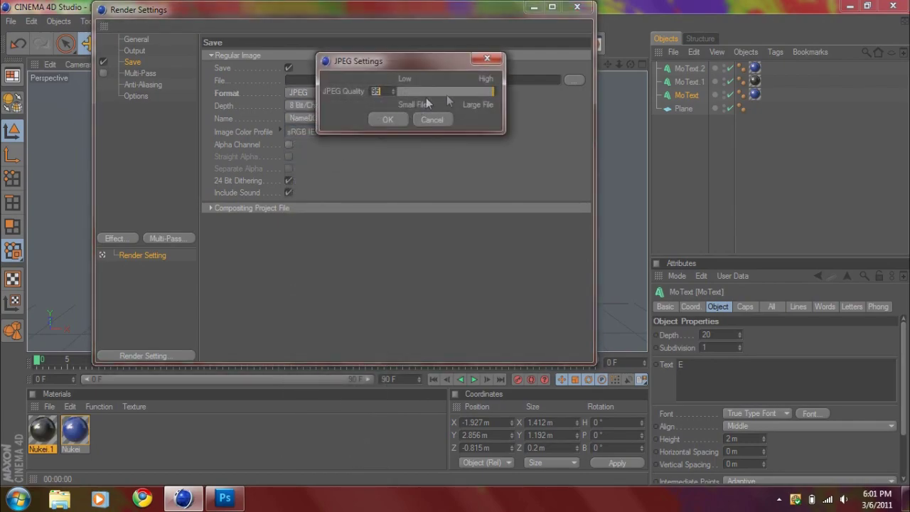
left_click(388, 119)
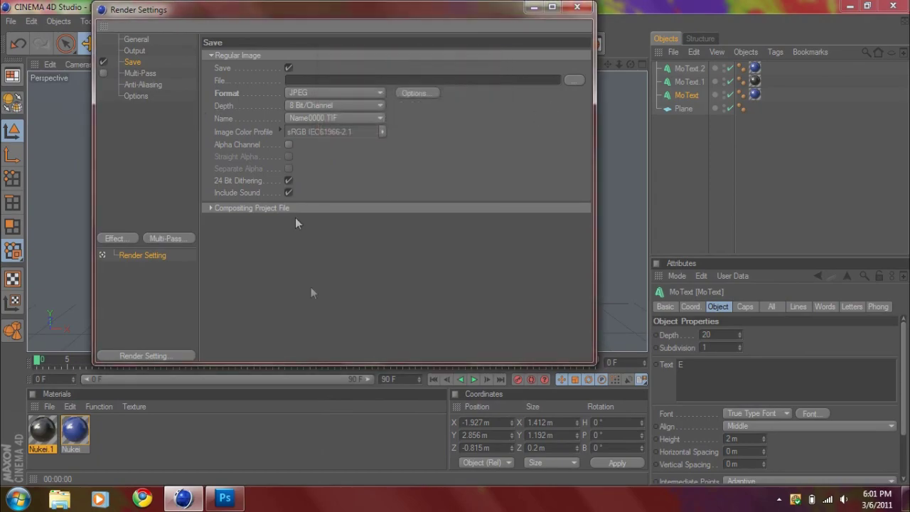
Set the render save path to Pictures\fjgdsknf and close Render Settings
left_click(568, 80)
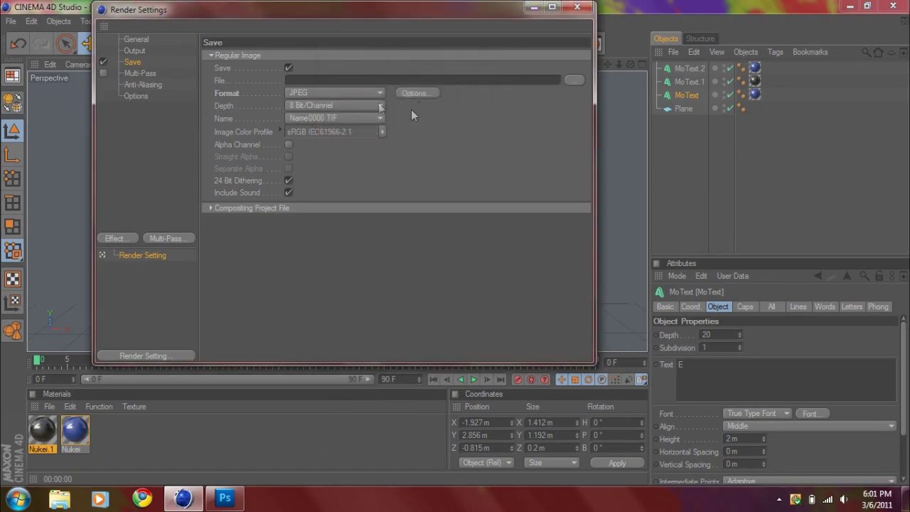
left_click(270, 205)
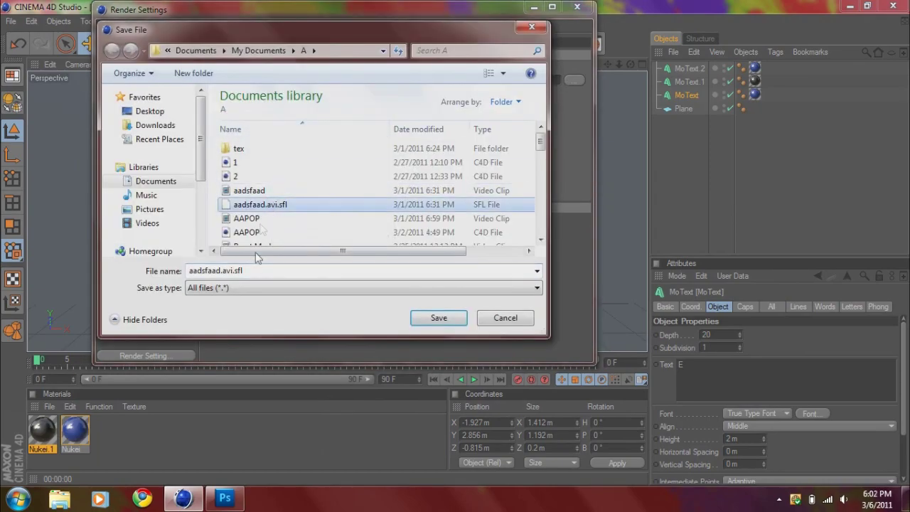
left_click(154, 182)
left_click(149, 209)
left_click(331, 240)
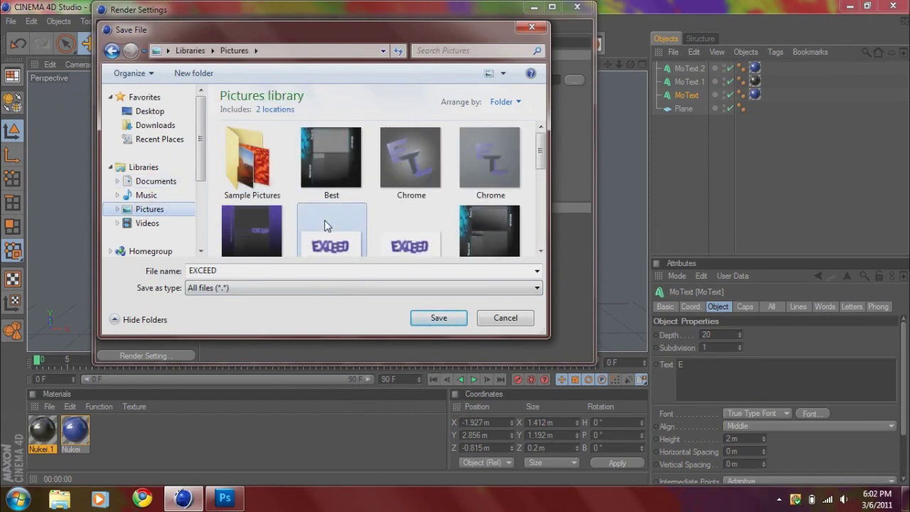
scroll(331, 249, "down", 5)
double_click(344, 271)
type("fjgdsknf")
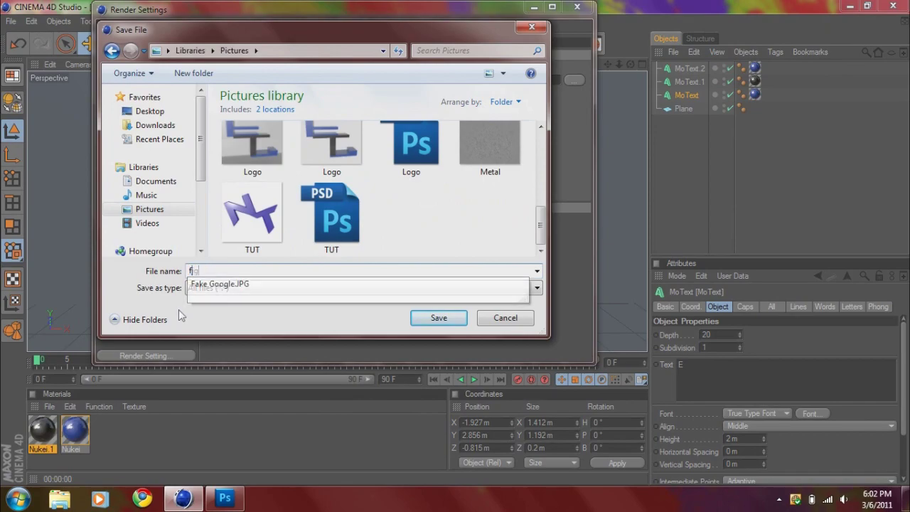
left_click(438, 318)
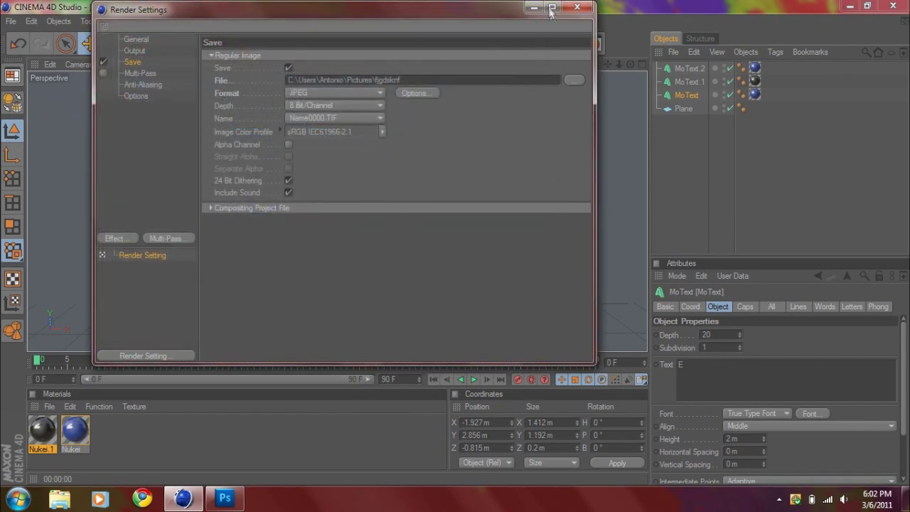
left_click(577, 7)
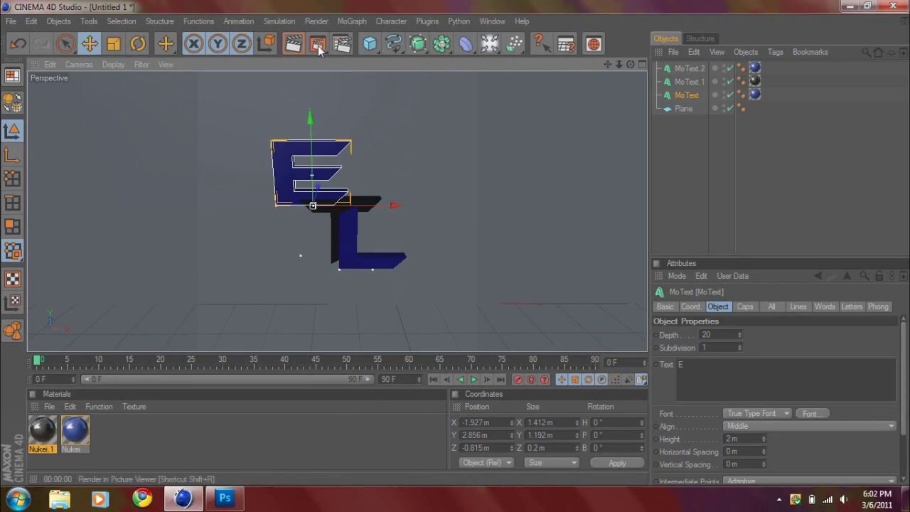
Render the letters to the Picture Viewer and save the image as a JPEG still
left_click(317, 45)
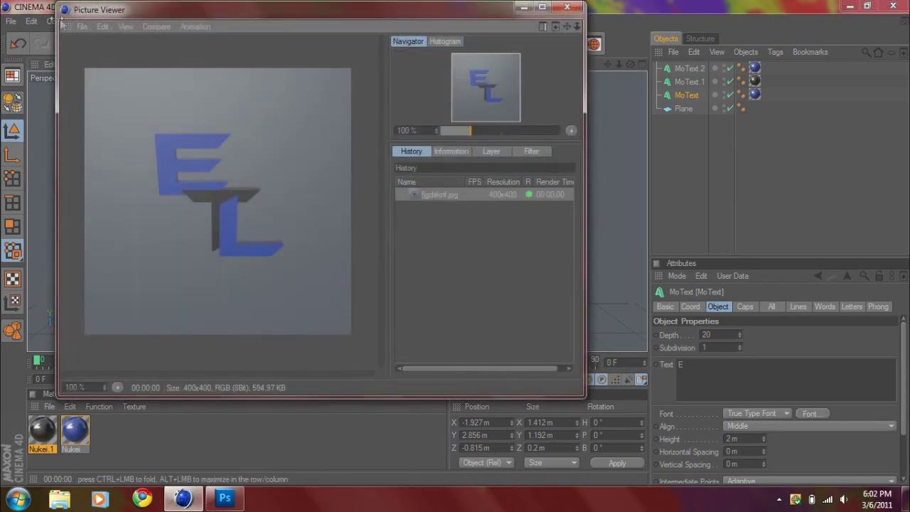
left_click(82, 27)
left_click(95, 56)
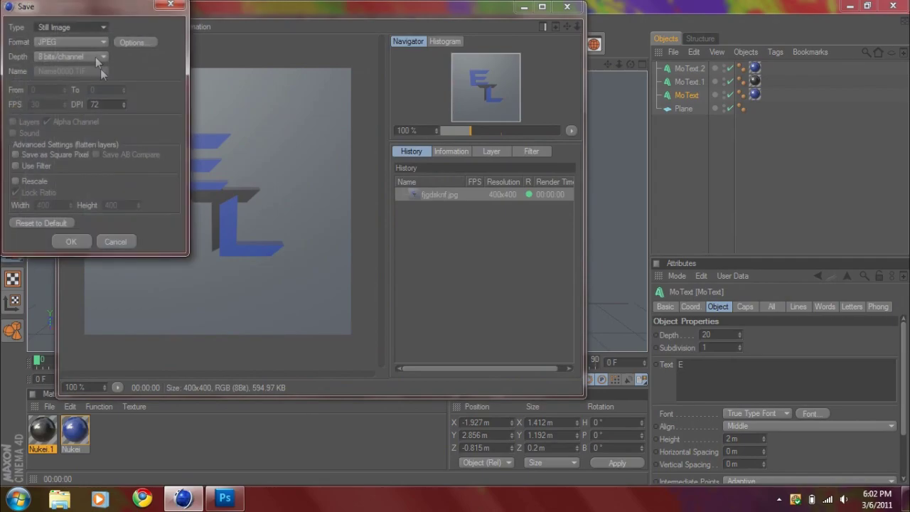
left_click(71, 242)
Overwrite fjgdsknf.jpg in Pictures with the render and close the Picture Viewer
left_click(294, 223)
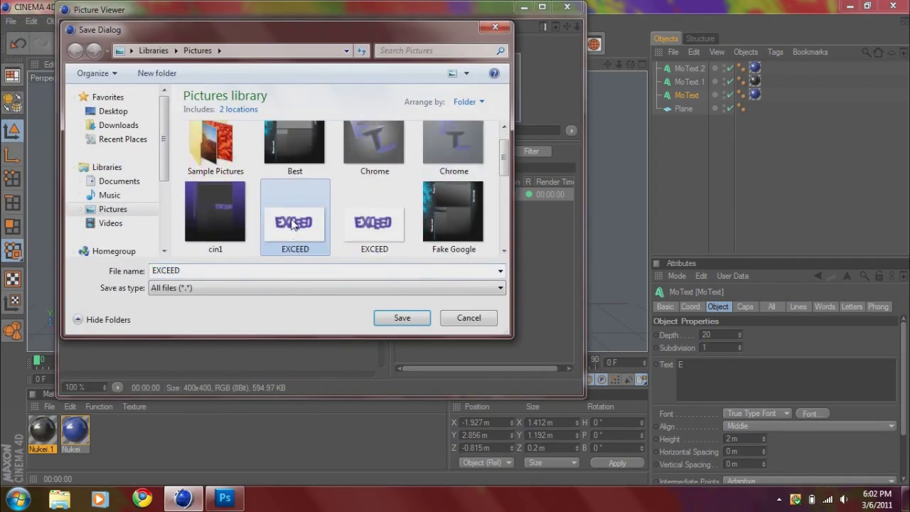
scroll(294, 223, "down", 3)
scroll(360, 212, "up", 1)
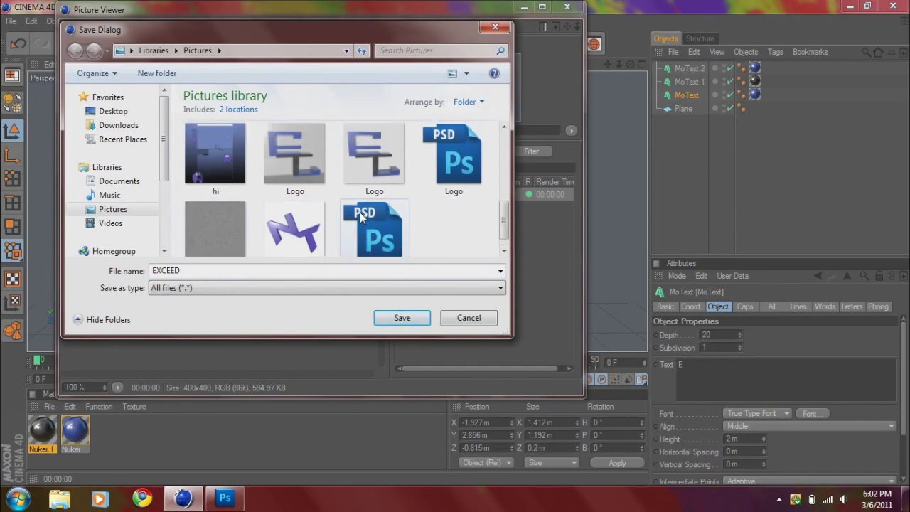
scroll(359, 212, "up", 2)
left_click(229, 232)
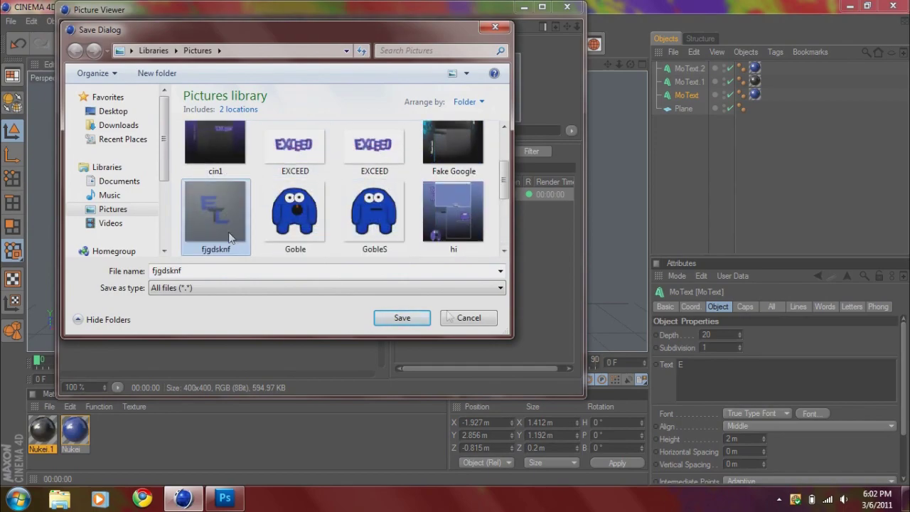
left_click(400, 317)
left_click(510, 254)
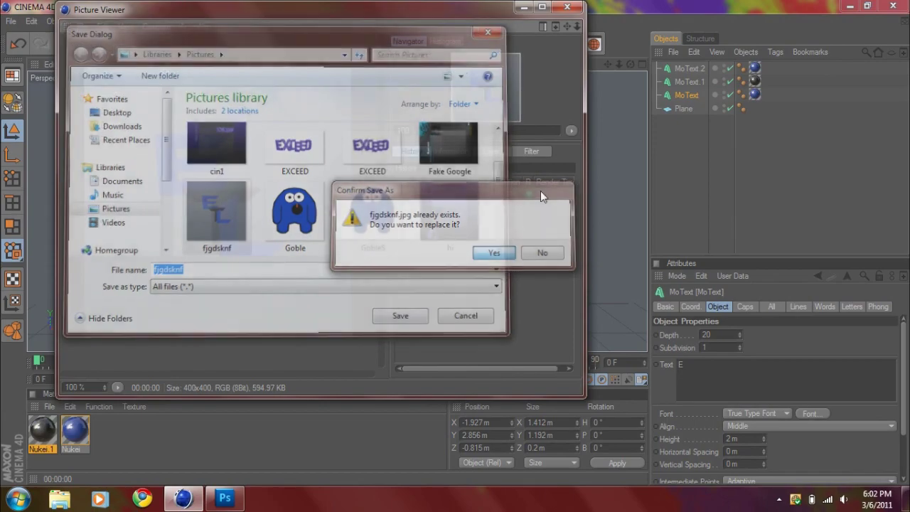
left_click(567, 8)
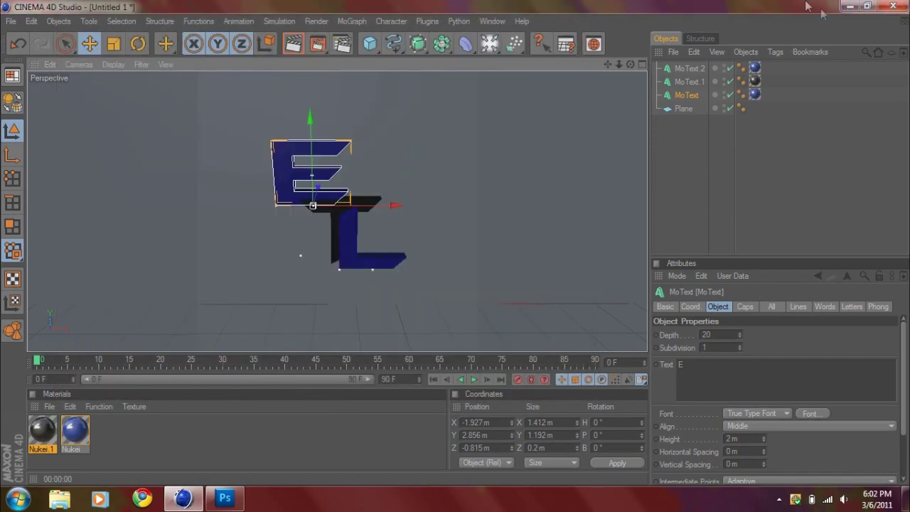
Switch to Photoshop and create a new 400 × 400 px transparent document
left_click(853, 7)
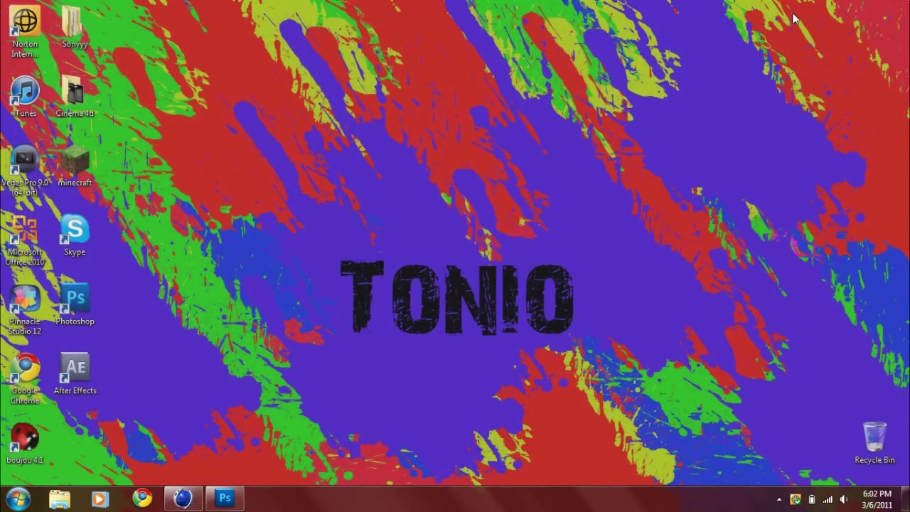
left_click(224, 498)
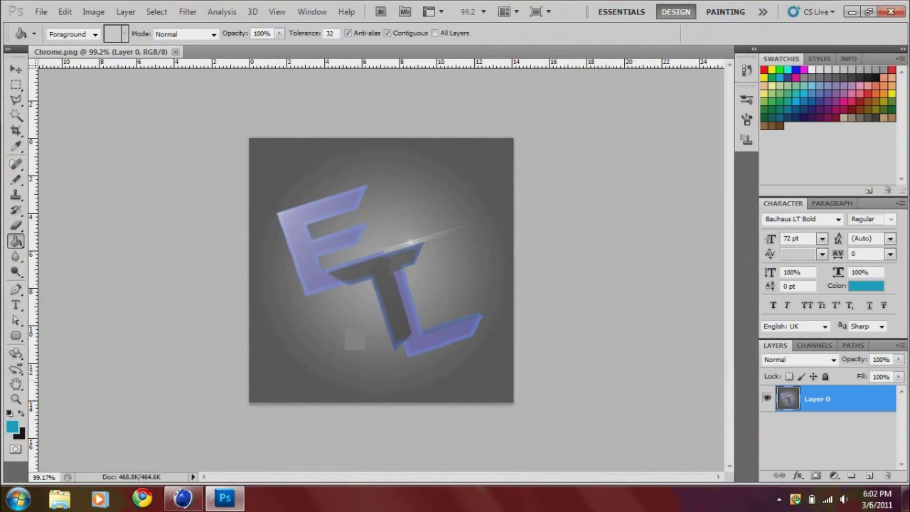
left_click(43, 11)
left_click(48, 21)
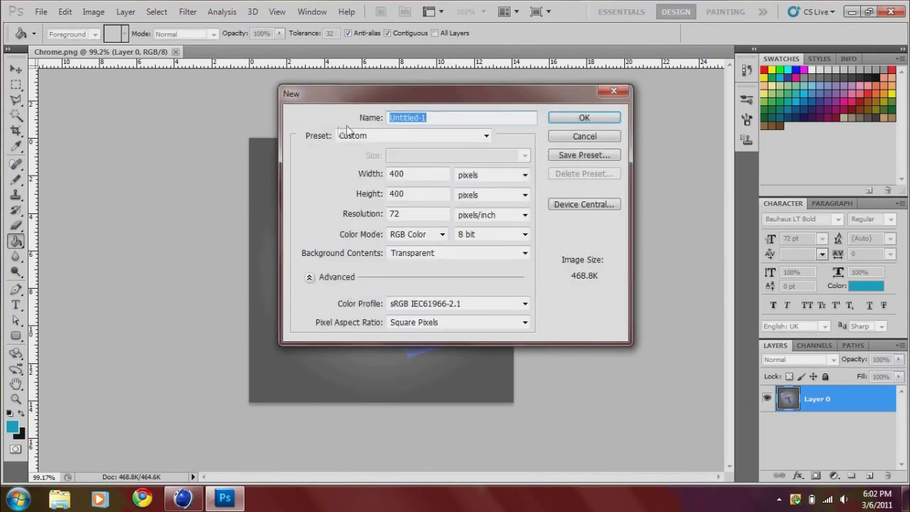
left_click(579, 119)
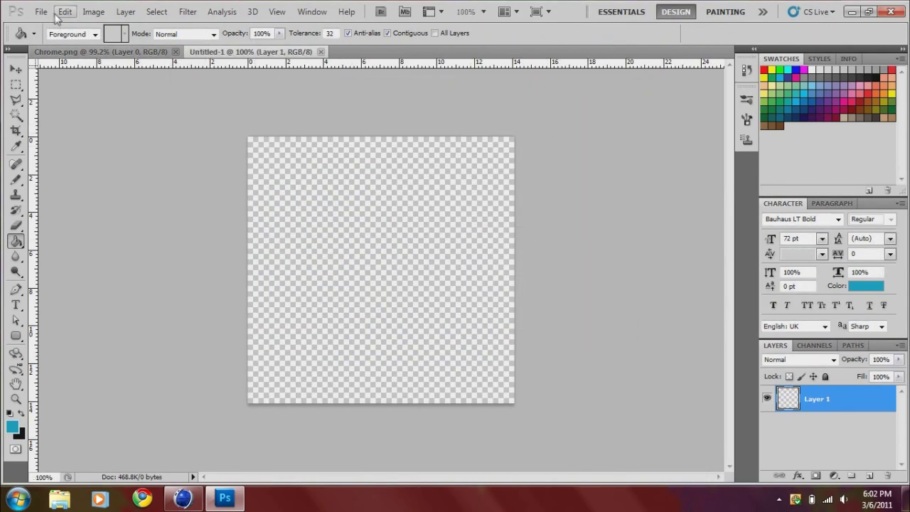
In the Open dialog, select the fjgdsknf render in My Pictures
left_click(42, 11)
left_click(57, 39)
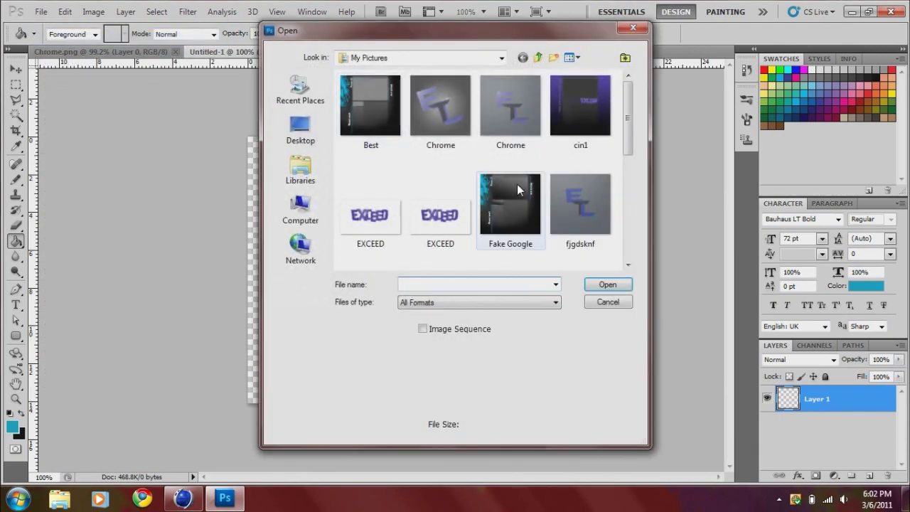
left_click(441, 114)
left_click(510, 114)
left_click(580, 213)
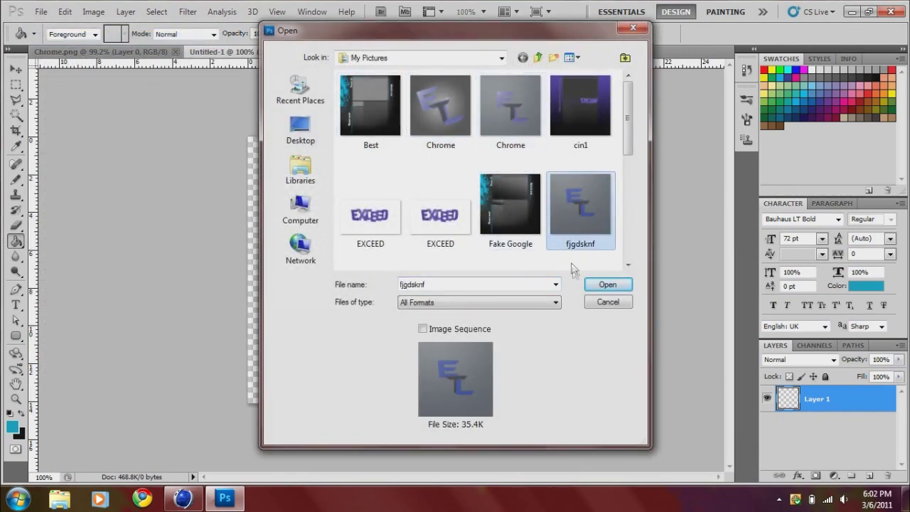
Open fjgdsknf.jpg and choose the Magic Wand for selecting the grey background
left_click(609, 285)
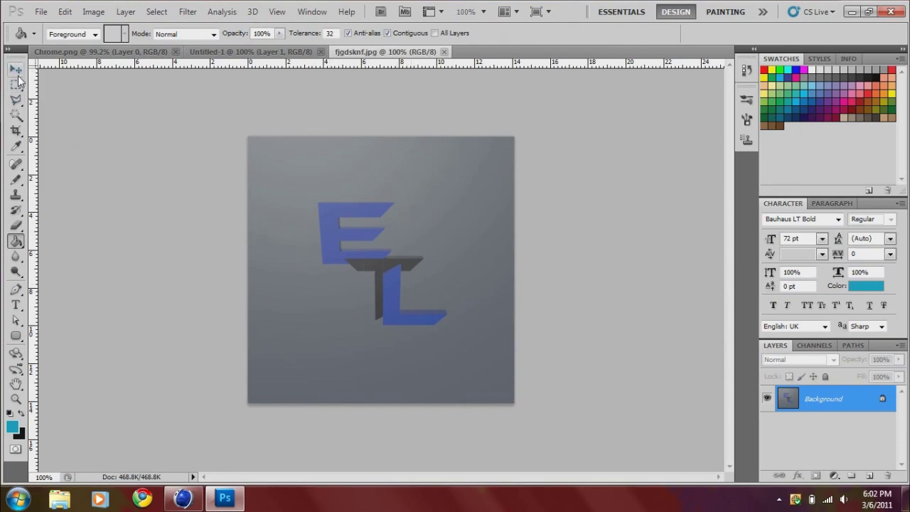
left_click(17, 116)
left_click(17, 118)
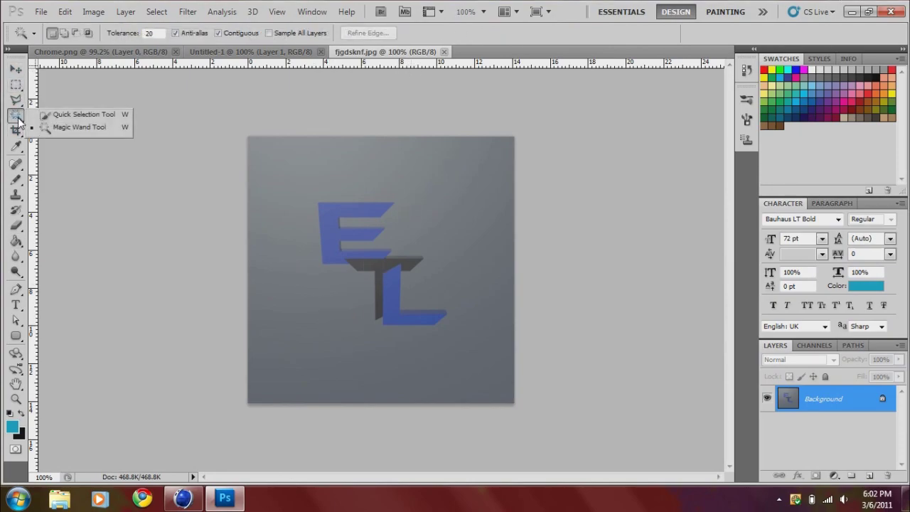
left_click(15, 116)
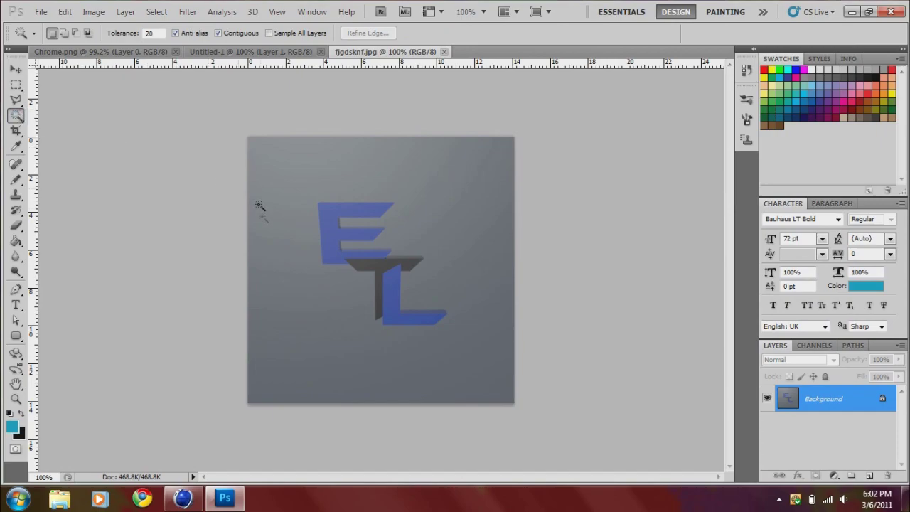
left_click(286, 284)
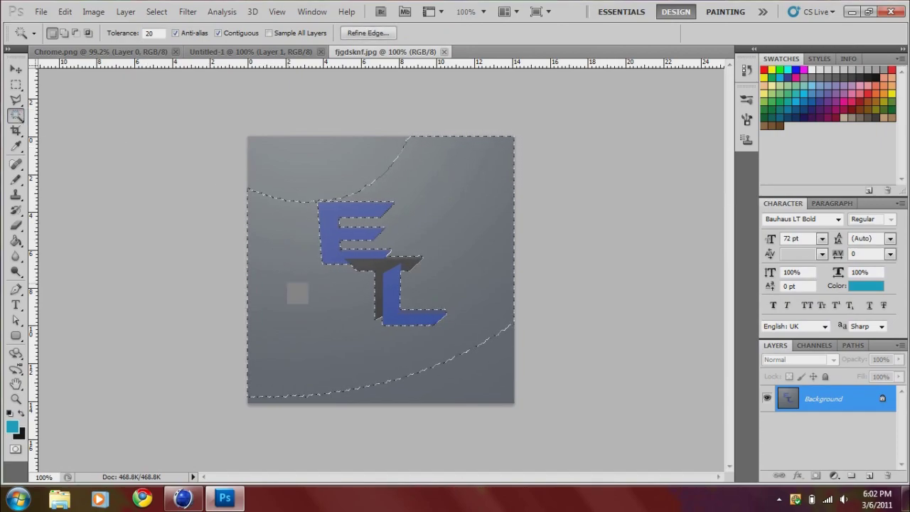
left_click(182, 258)
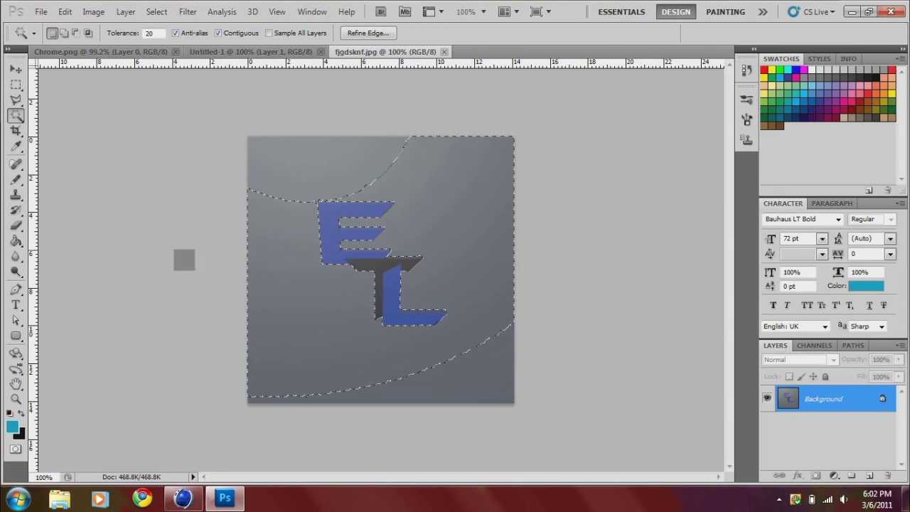
Convert Background to Layer 0, delete the grey areas, and nudge the logo up
double_click(807, 400)
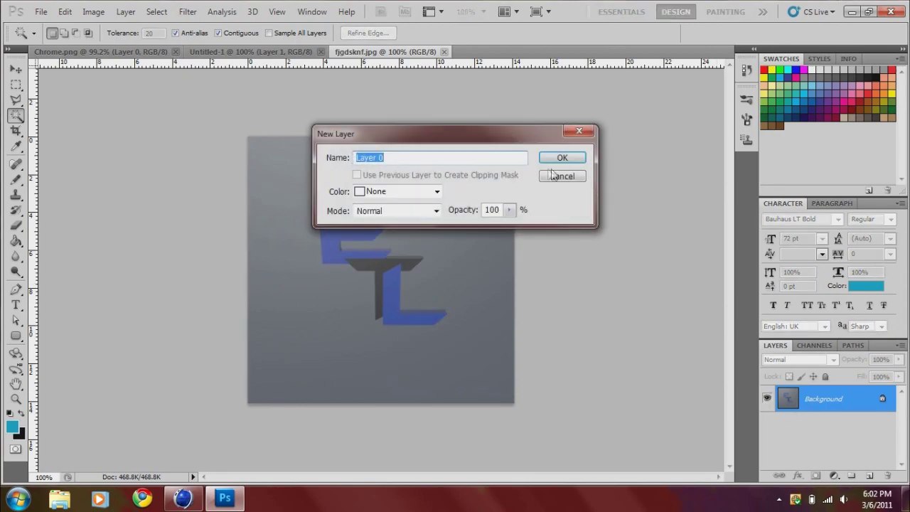
left_click(574, 158)
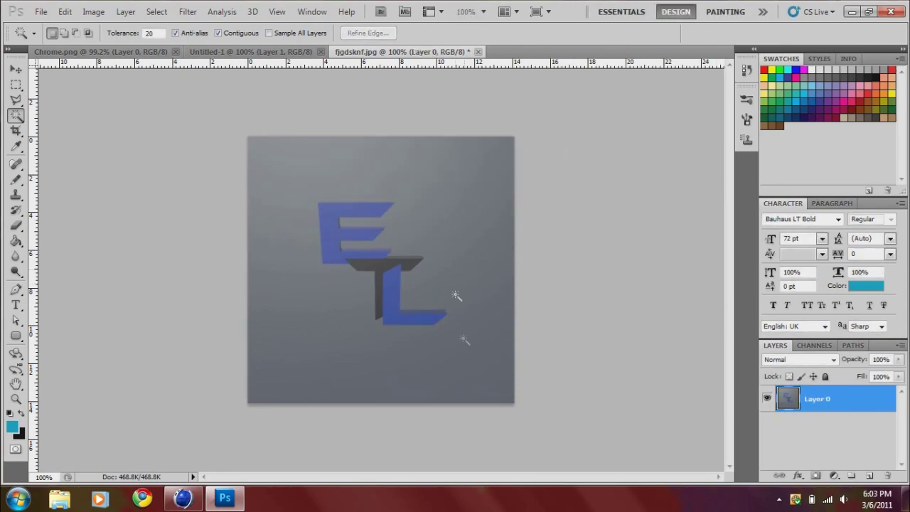
left_click(315, 296)
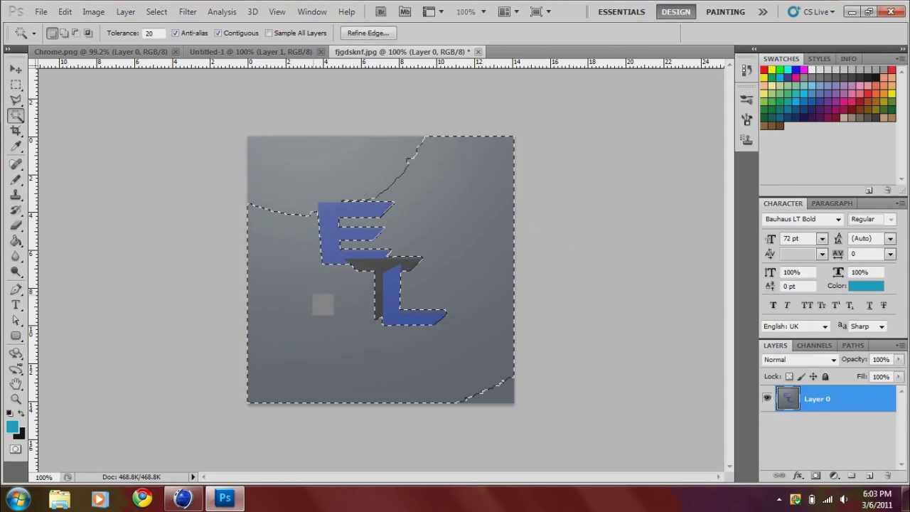
key("Delete")
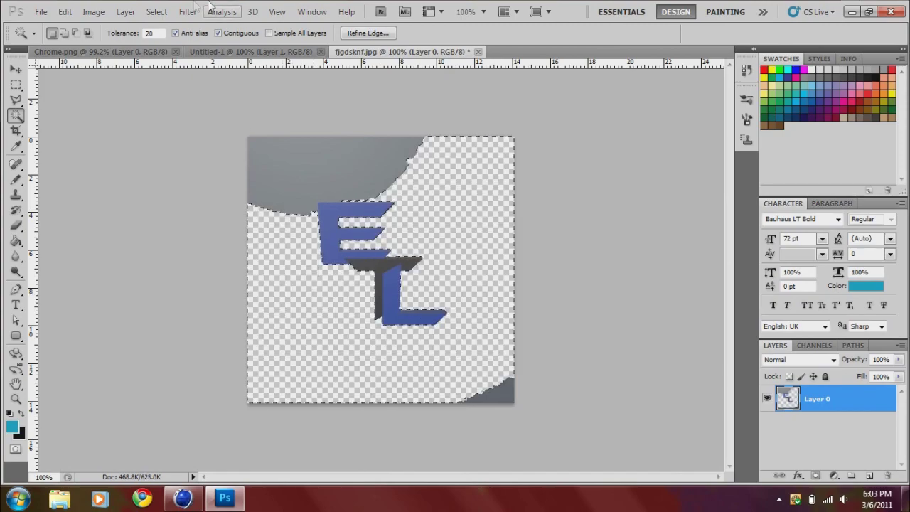
left_click(292, 157)
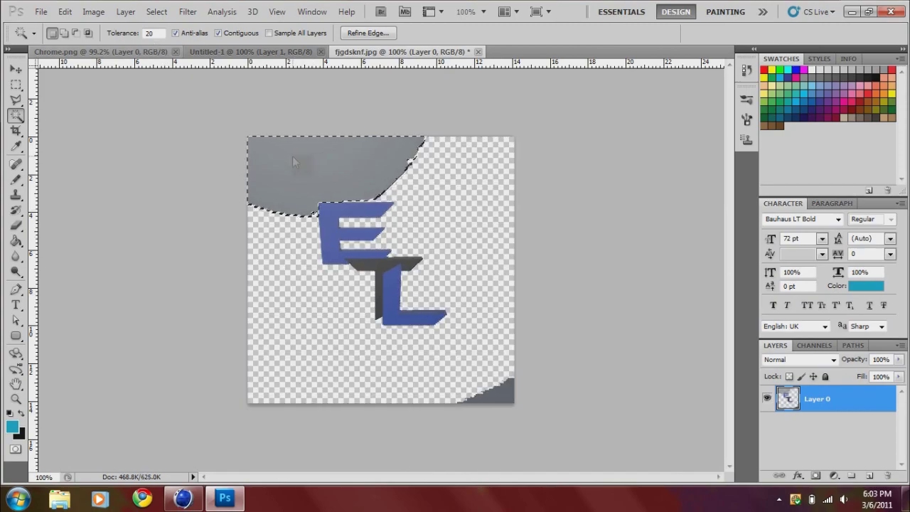
key("Delete")
left_click(498, 393)
key("Delete")
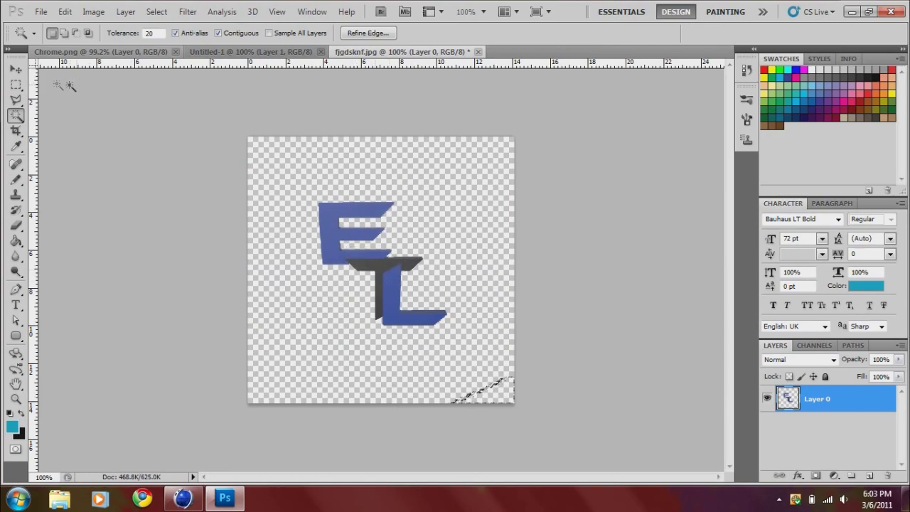
left_click(16, 69)
left_click_drag(352, 235, 352, 223)
Copy the ETL logo layer into Untitled-1 and close fjgdsknf.jpg without saving
key("ctrl+d")
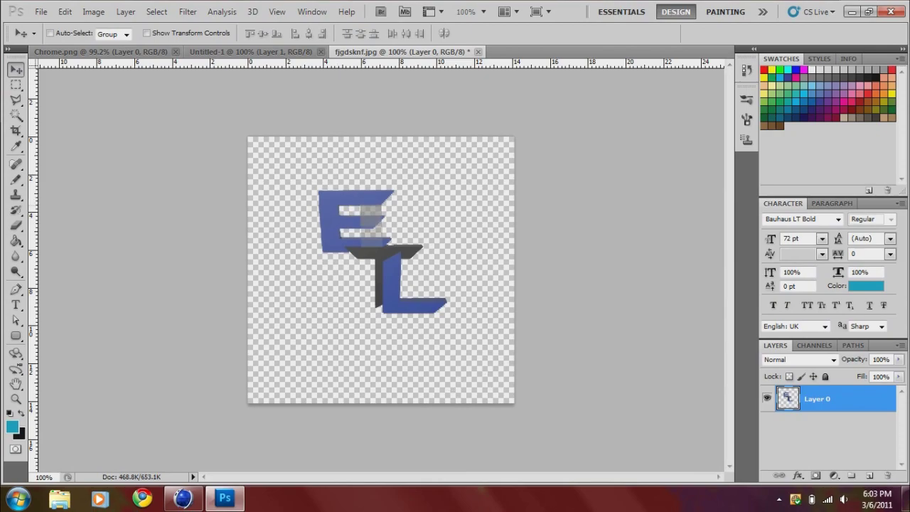
mouse_move(350, 249)
left_mouse_down()
mouse_move(355, 270)
mouse_move(349, 260)
left_mouse_up()
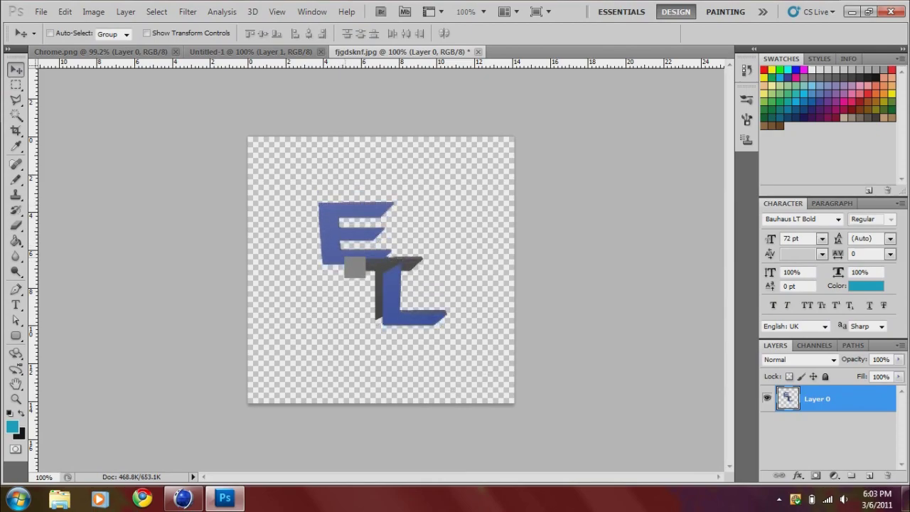
left_click_drag(365, 54, 341, 93)
left_click_drag(455, 235, 384, 235)
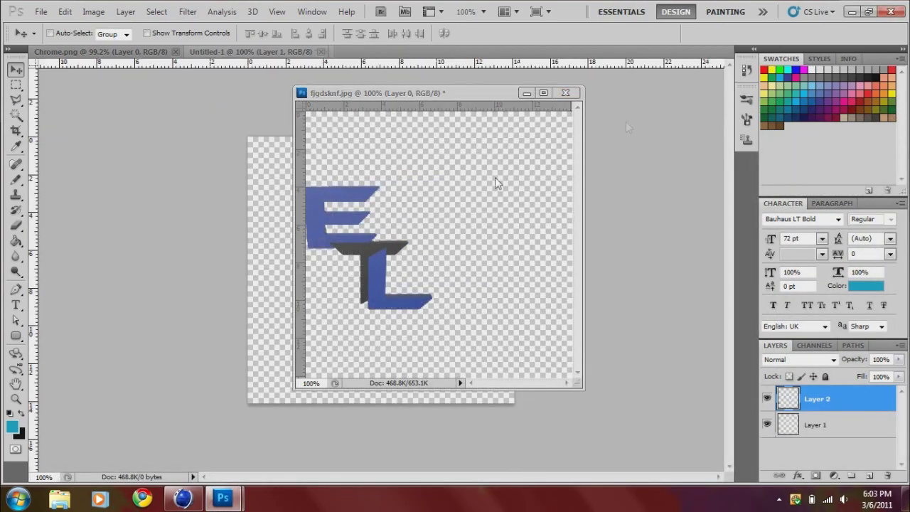
left_click_drag(495, 182, 283, 266)
left_click(302, 267)
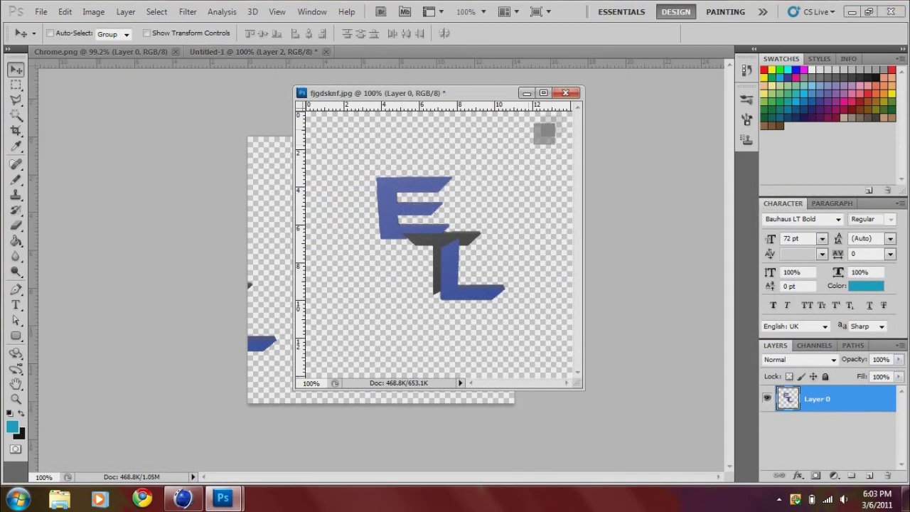
left_click(566, 92)
left_click(458, 197)
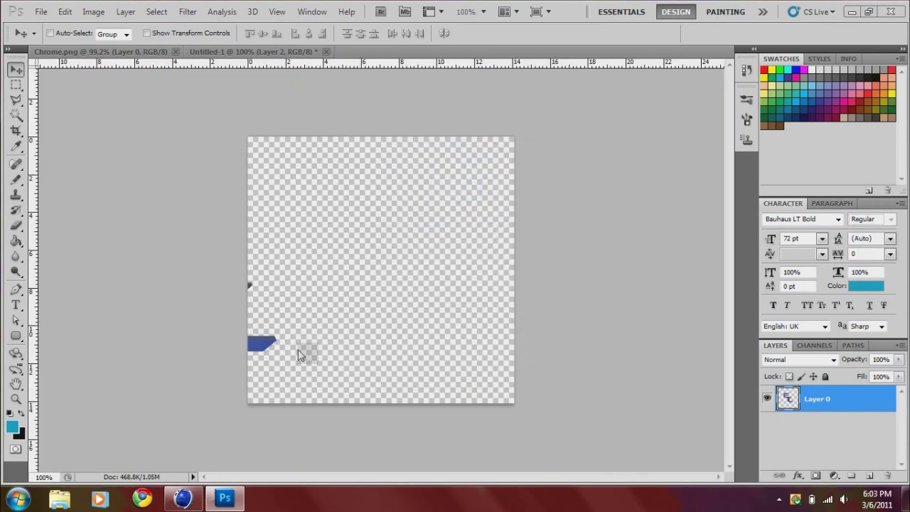
Centre the logo in Untitled-1 and rotate it about −27° with Free Transform
left_click_drag(278, 351, 443, 330)
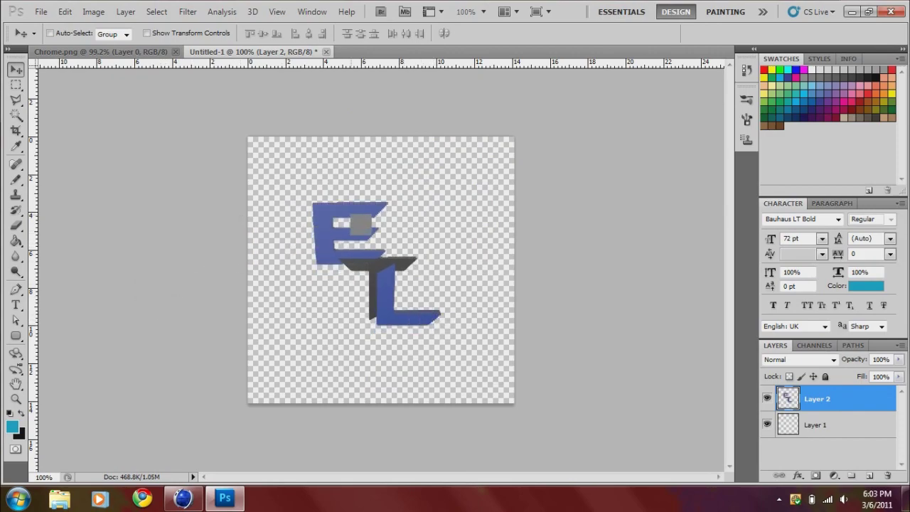
key("ctrl+t")
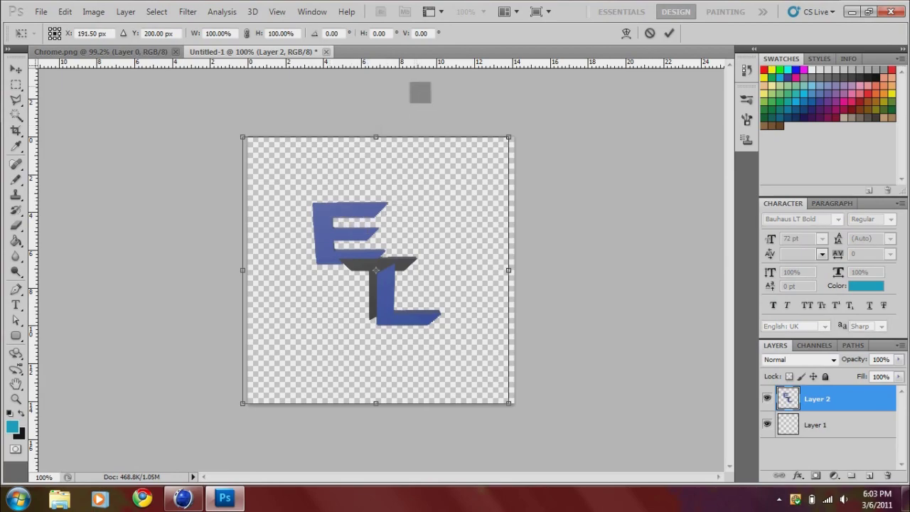
left_click_drag(419, 92, 331, 94)
left_click_drag(422, 309, 434, 325)
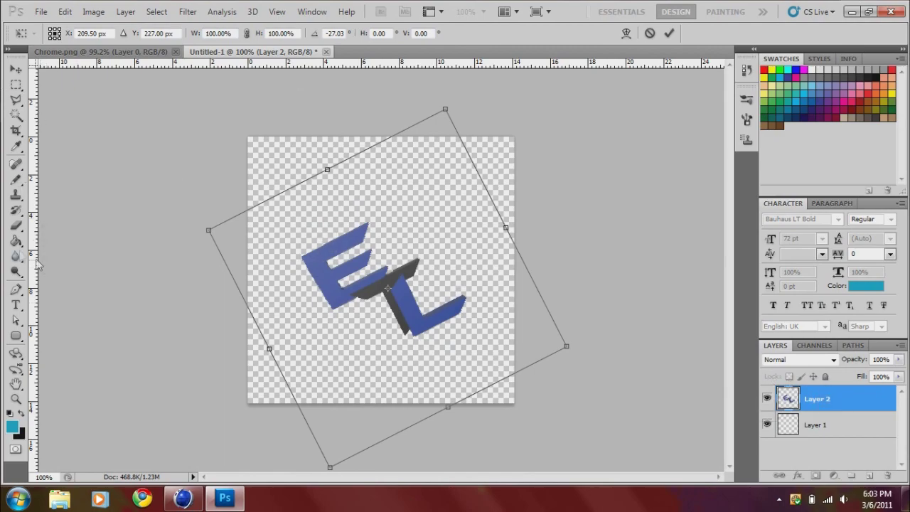
left_click(15, 242)
Apply the rotation, then give Layer 2 an Inner Glow in dark blue 0c00b0
left_click(391, 196)
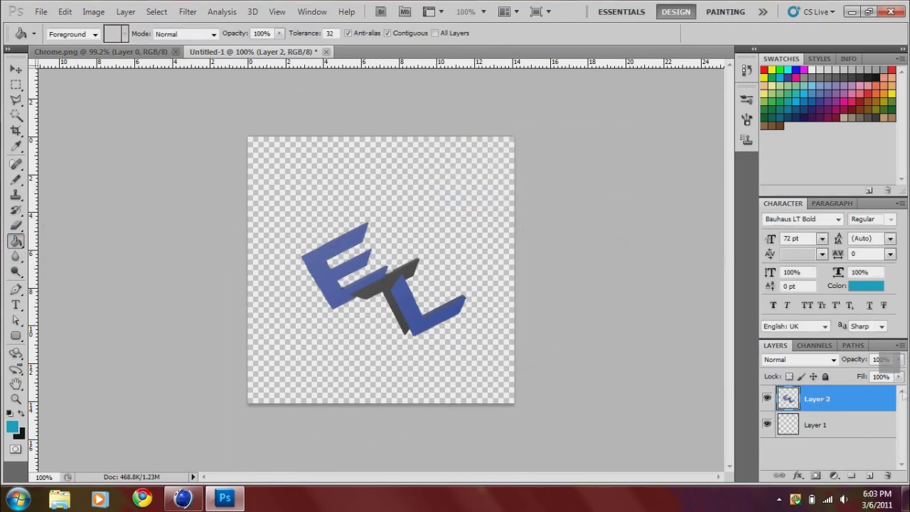
double_click(860, 398)
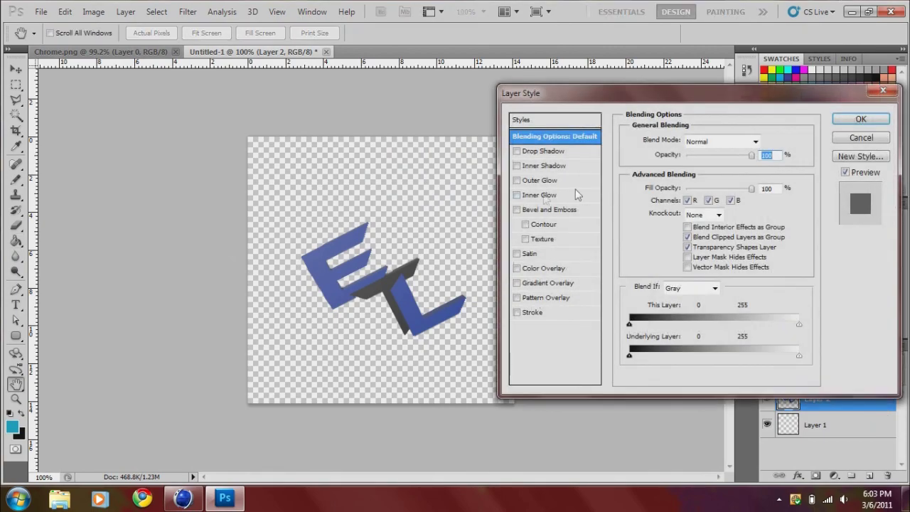
left_click(517, 195)
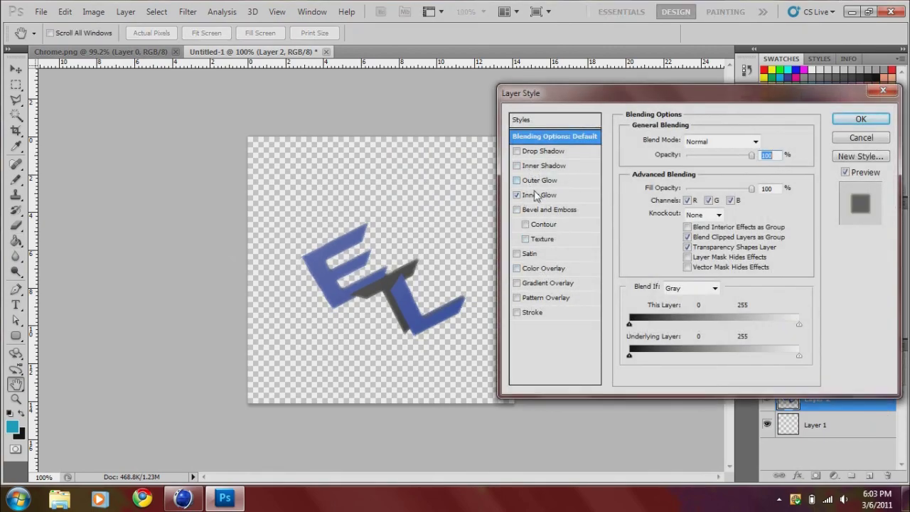
left_click(538, 194)
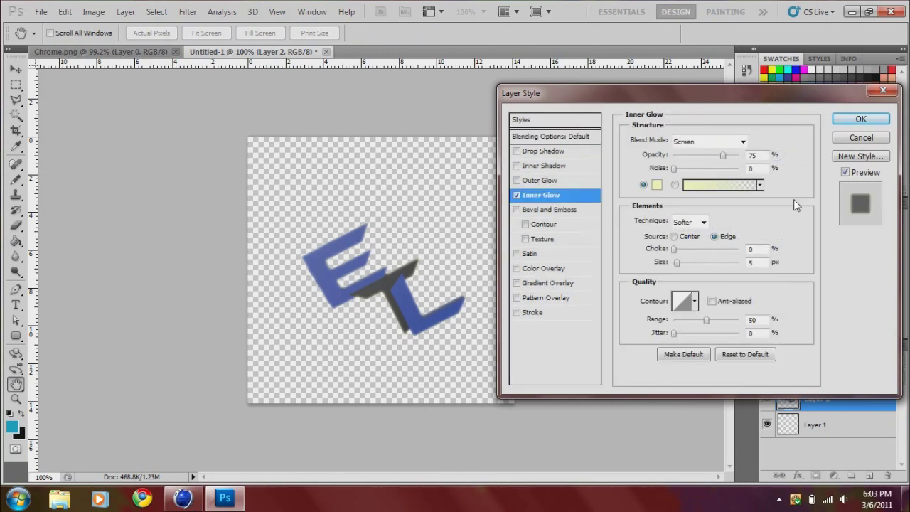
left_click(657, 185)
left_click(597, 323)
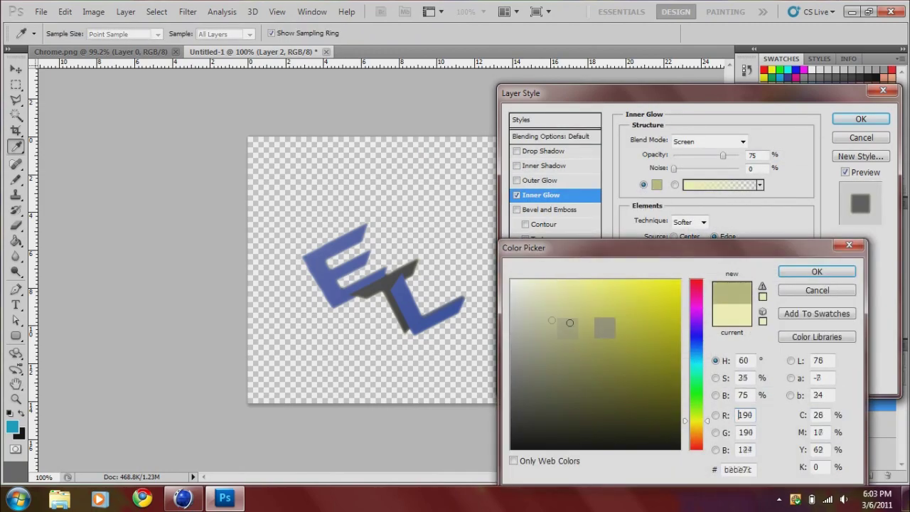
left_click(694, 332)
left_click_drag(675, 342, 695, 338)
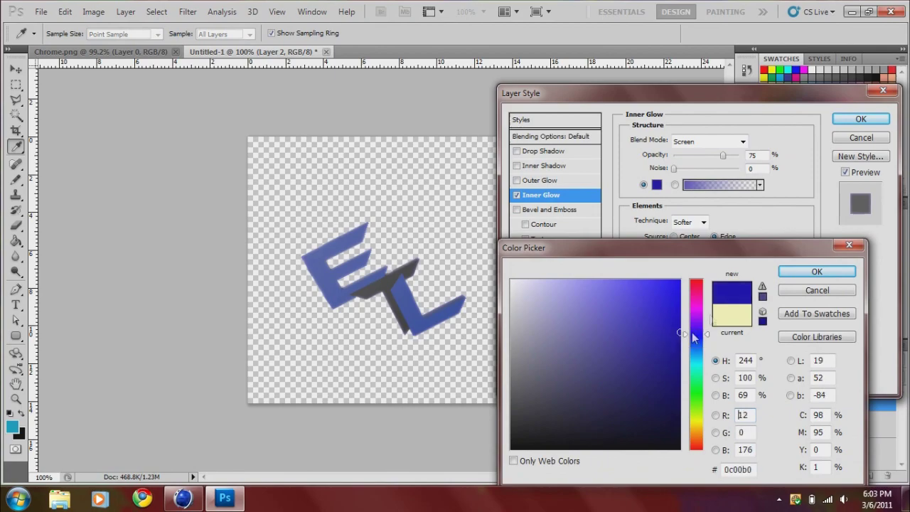
left_click(817, 272)
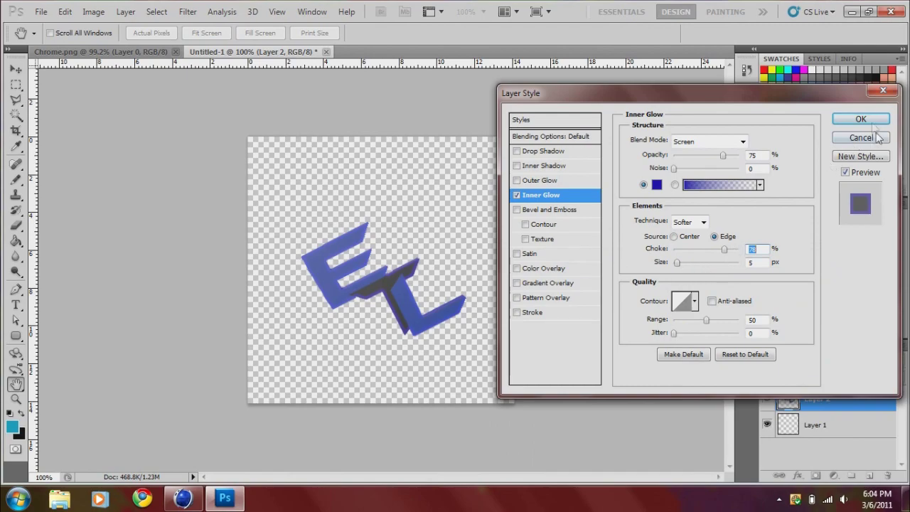
left_click(861, 119)
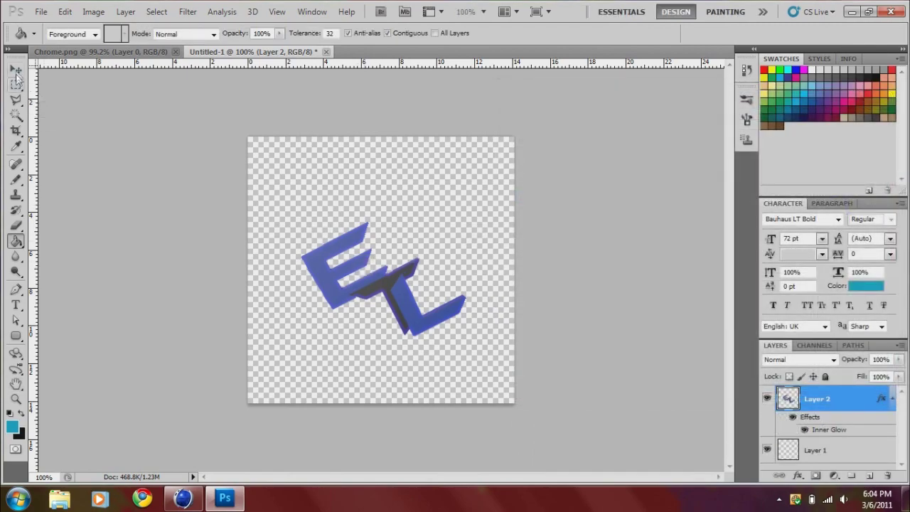
left_click(16, 71)
left_click(821, 450)
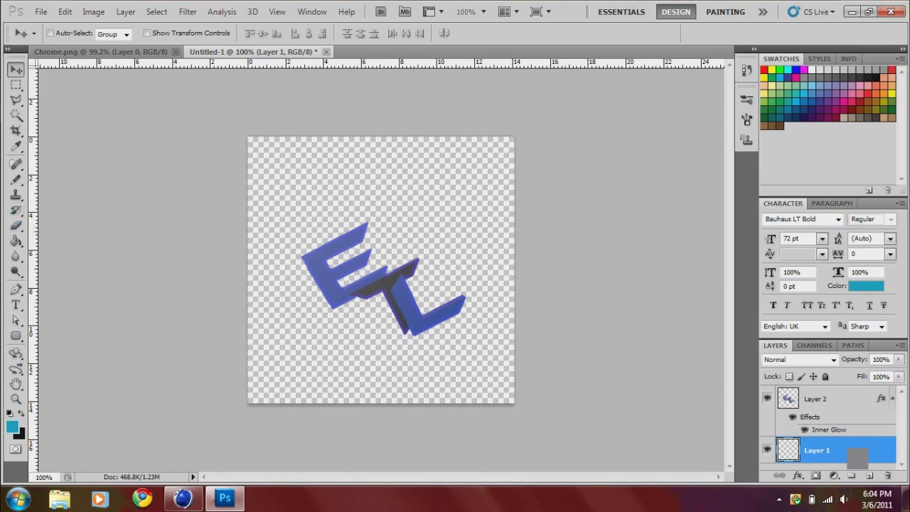
Give Layer 1 a reversed, radial Gradient Overlay
double_click(856, 454)
left_click(517, 284)
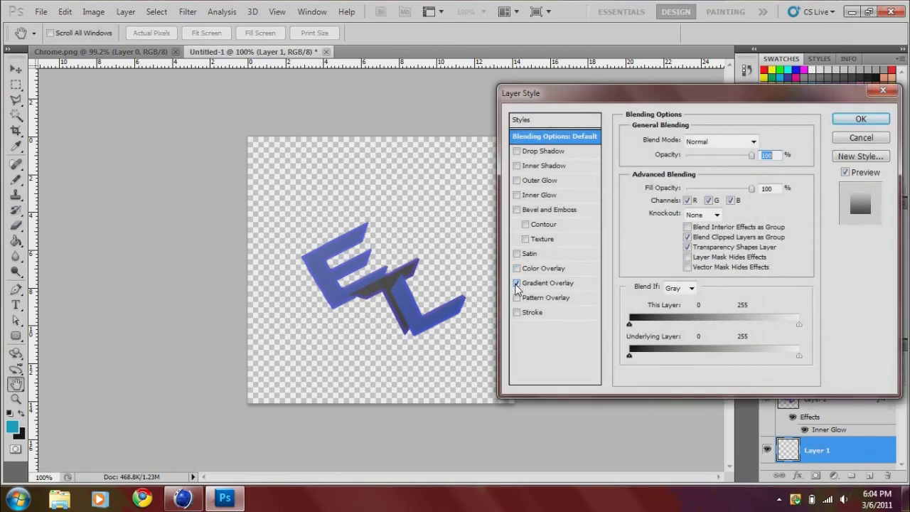
left_click(529, 287)
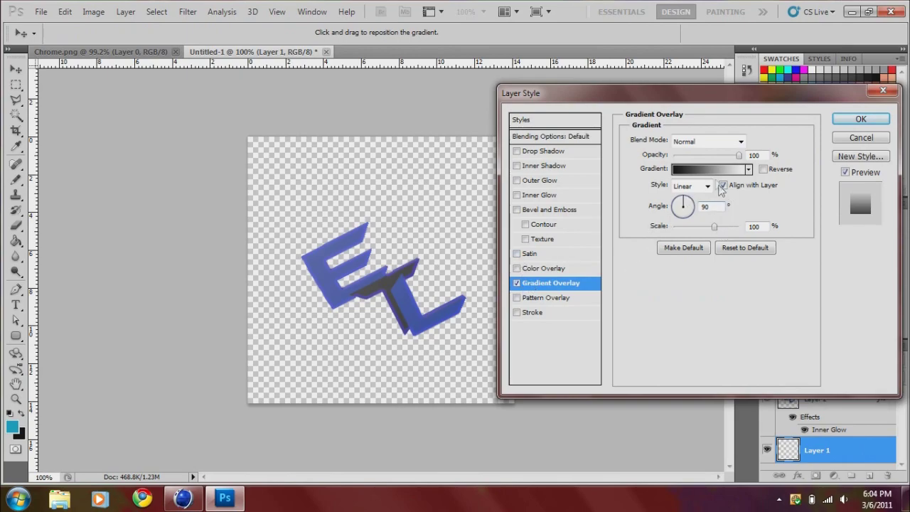
left_click(762, 170)
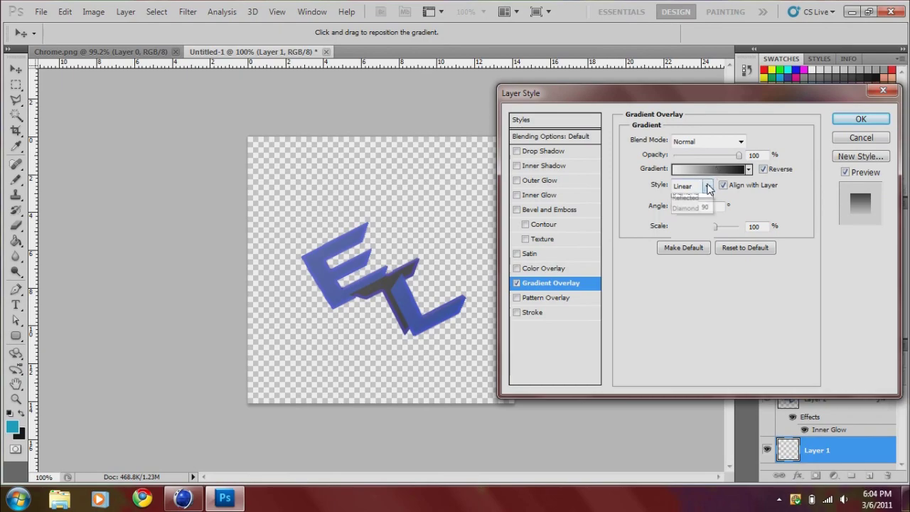
left_click(706, 186)
left_click(702, 201)
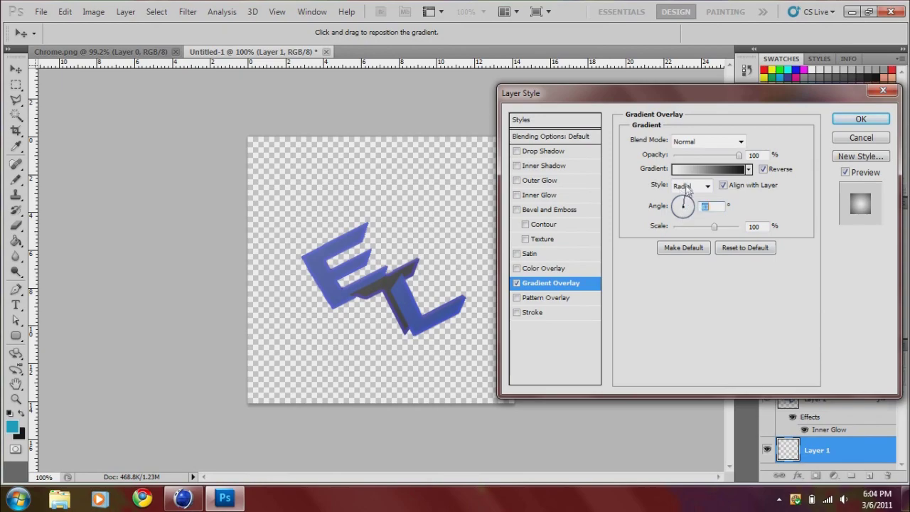
left_click(861, 119)
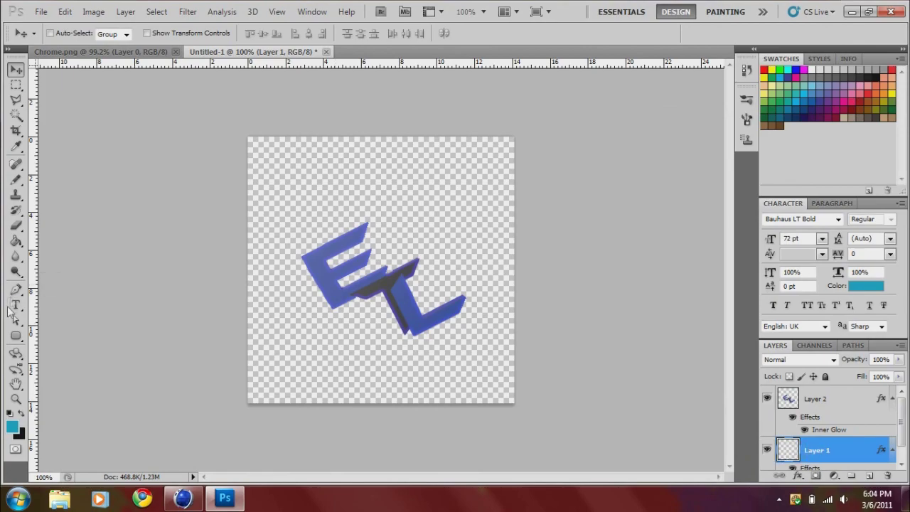
Fill Layer 1 with the Paint Bucket to reveal the gradient background
left_click(15, 242)
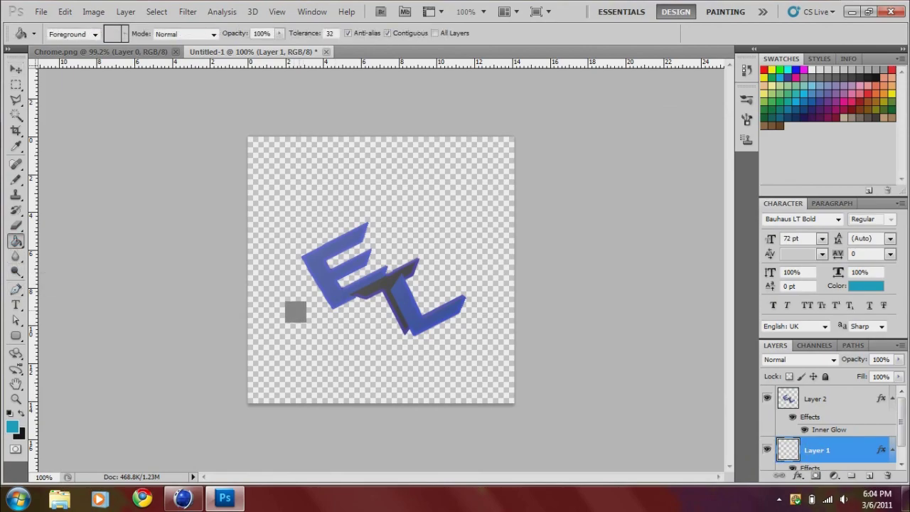
left_click(296, 310)
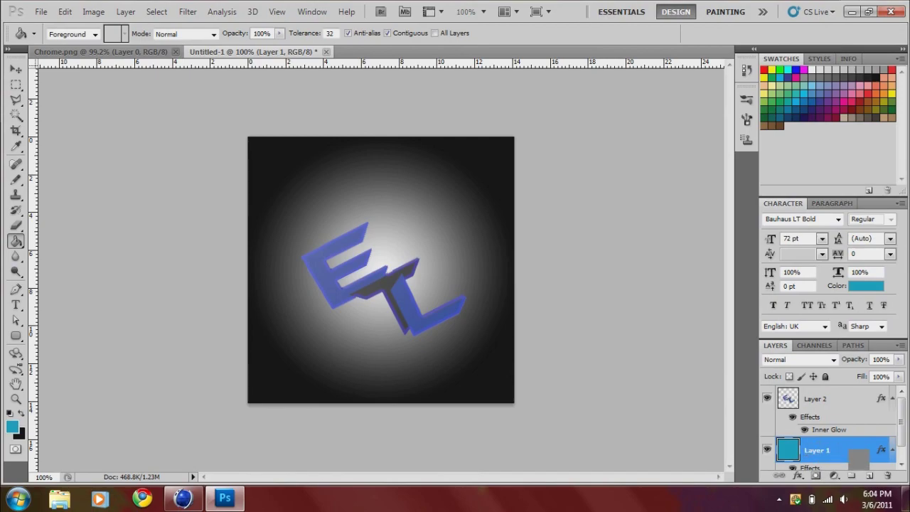
double_click(853, 454)
Set the gradient stops to light gray b4b4b4 and dark gray 4a4a4a, and apply
left_click(575, 283)
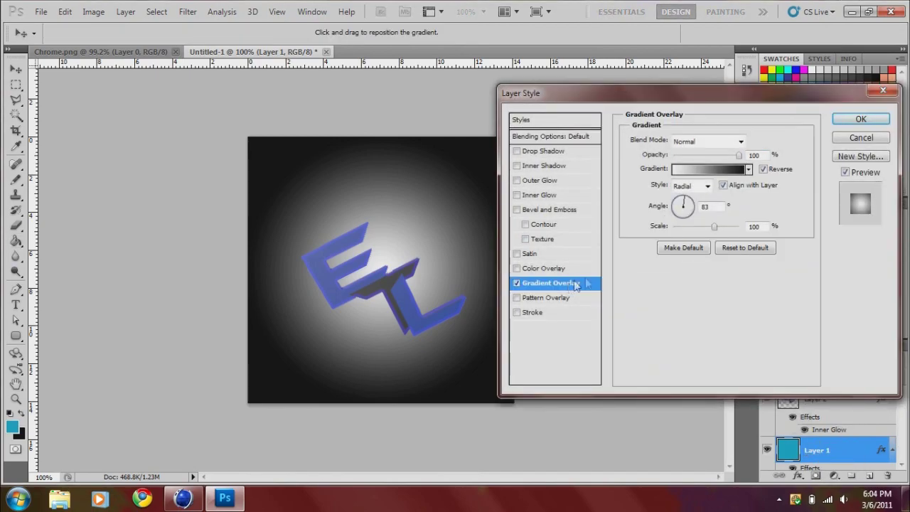
left_click(719, 170)
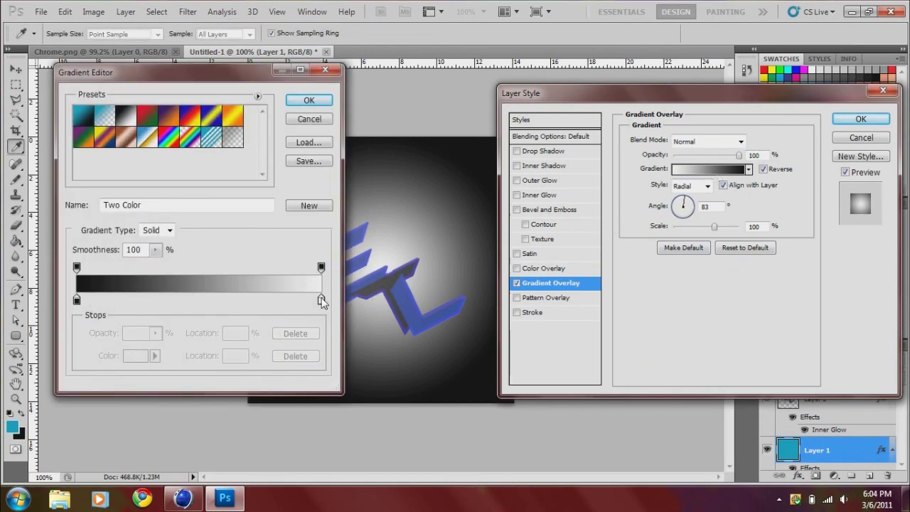
double_click(321, 301)
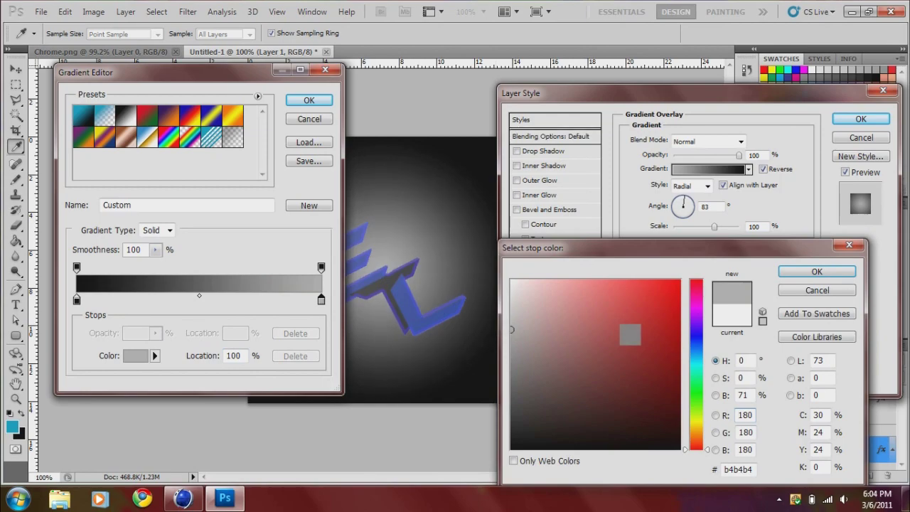
left_click(840, 274)
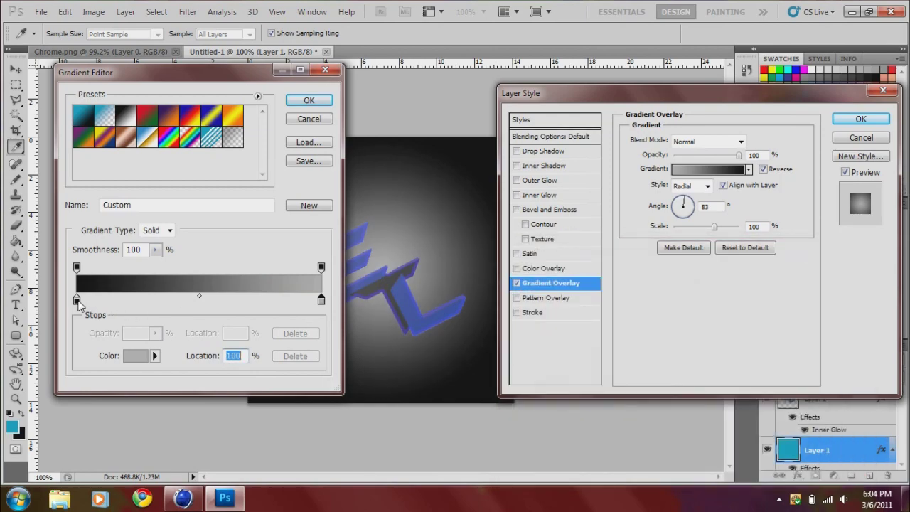
double_click(76, 300)
left_click_drag(512, 349, 511, 400)
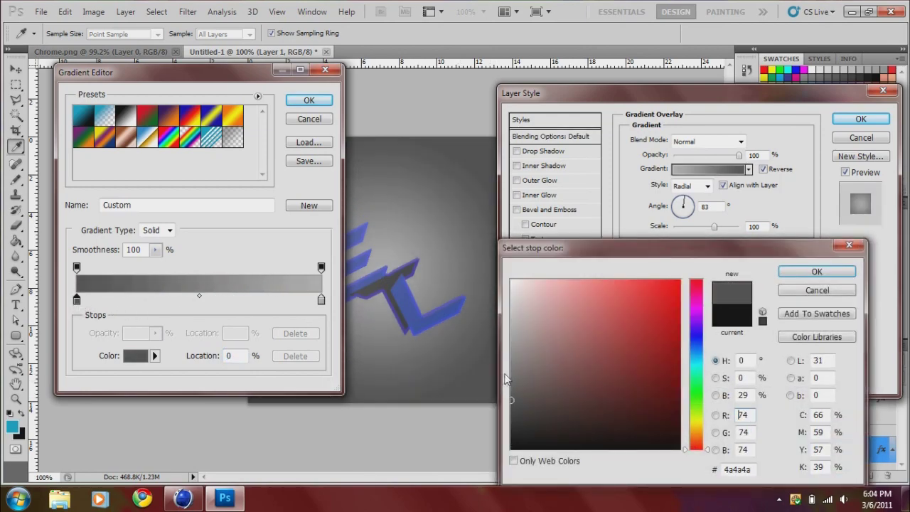
left_click(835, 274)
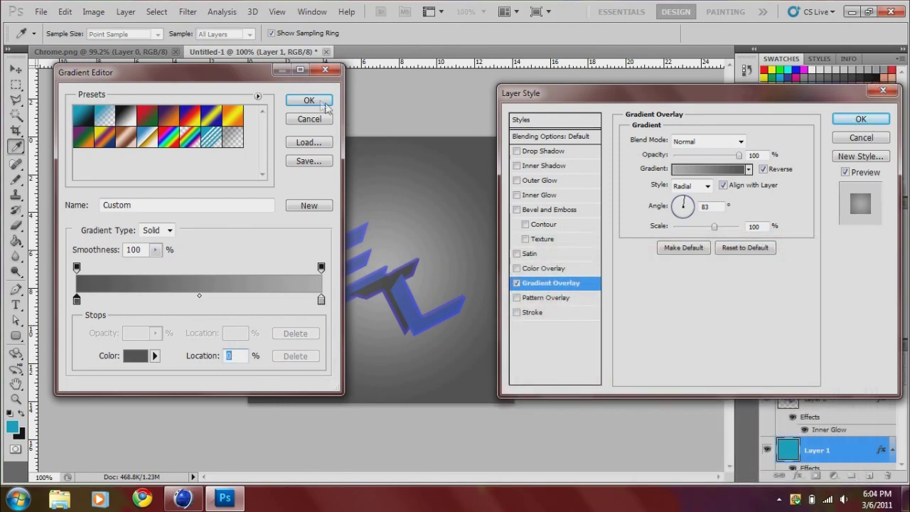
left_click(305, 100)
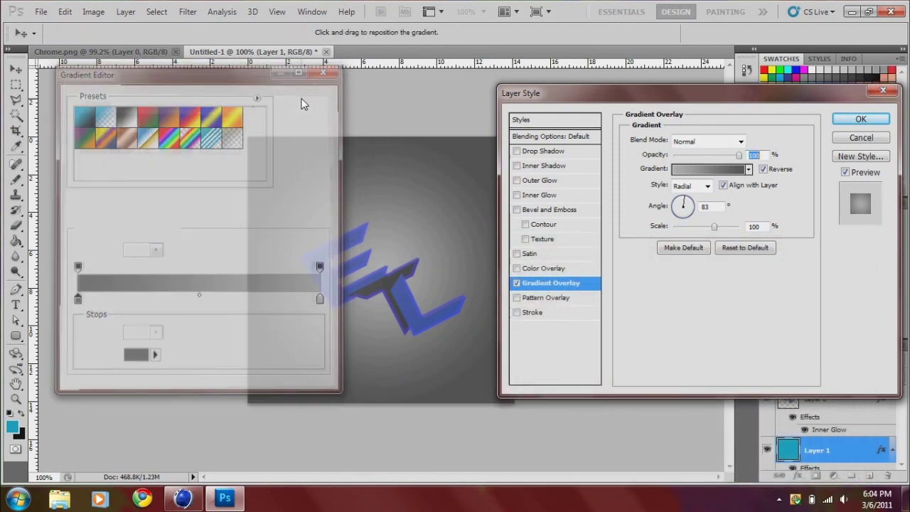
left_click(857, 120)
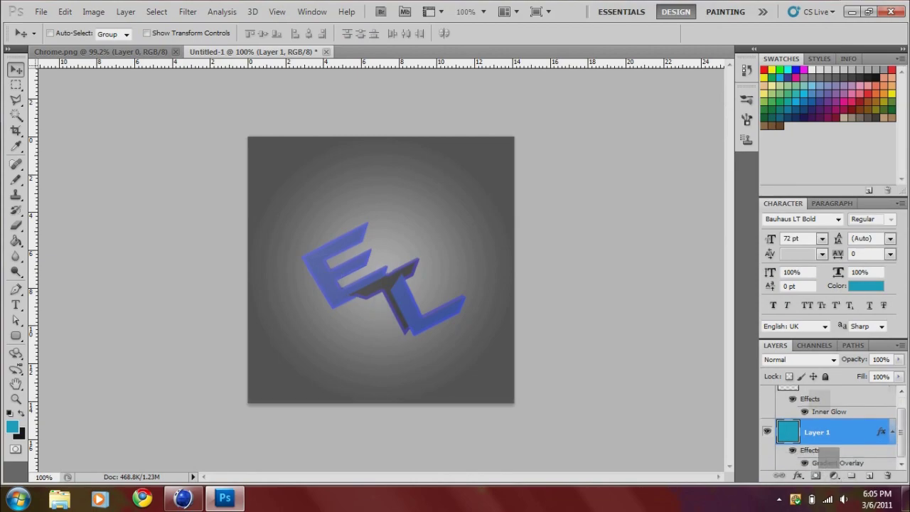
Add a new empty layer above Layer 2
scroll(902, 435, "up", 1)
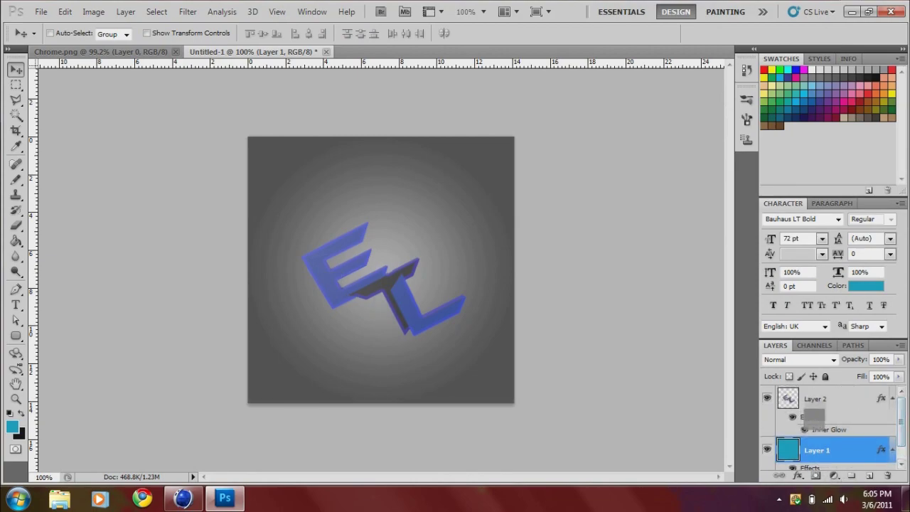
left_click(816, 404)
left_click(869, 474)
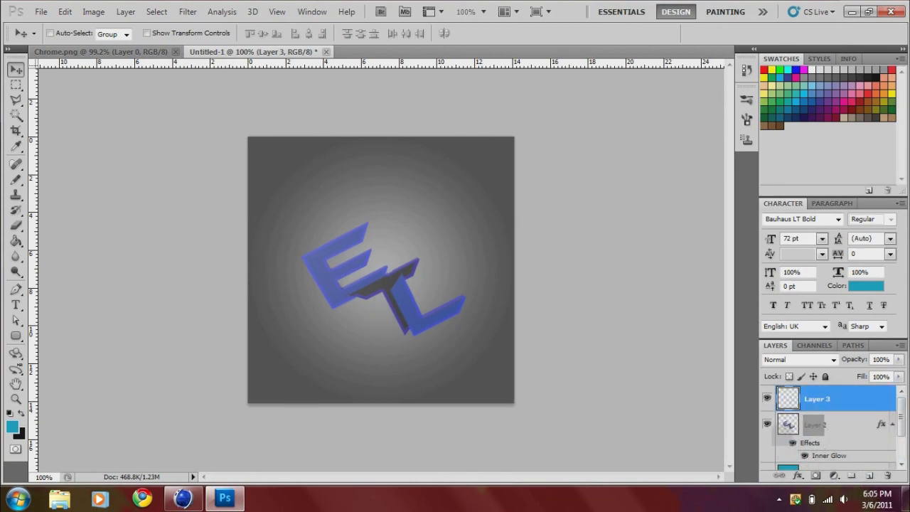
In the Open dialog, browse to the Documents > GFX folder
left_click(42, 12)
left_click(53, 40)
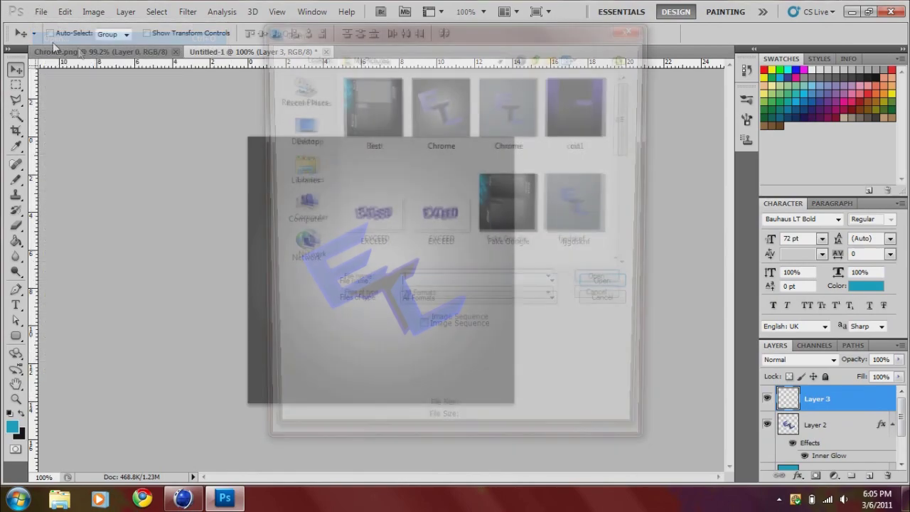
left_click(297, 181)
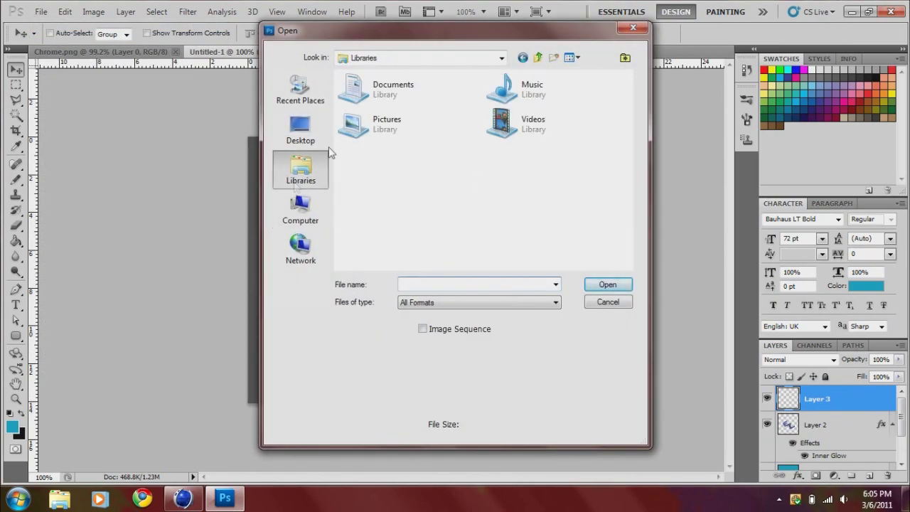
double_click(390, 86)
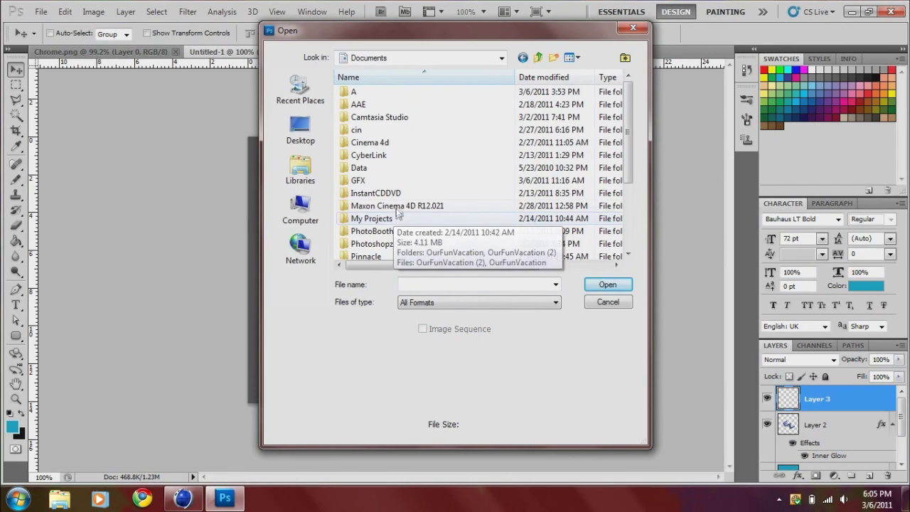
double_click(372, 182)
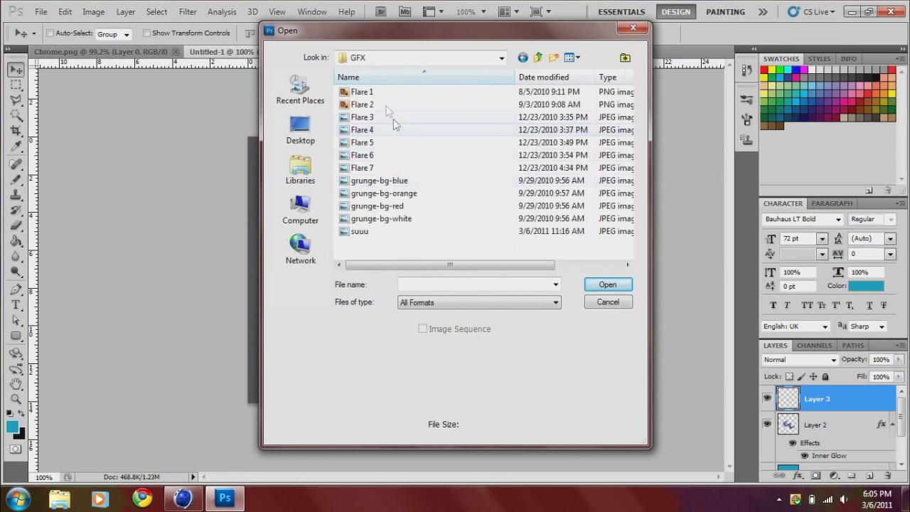
Preview the flare images and open Flare 1
left_click(393, 106)
left_click(395, 144)
left_click(394, 167)
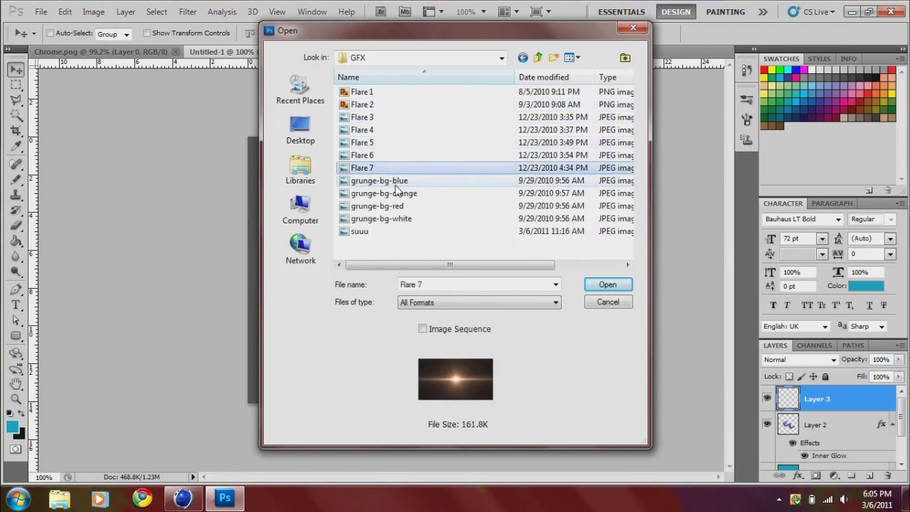
left_click(396, 182)
left_click(390, 167)
left_click(390, 155)
left_click(393, 142)
left_click(396, 130)
left_click(399, 117)
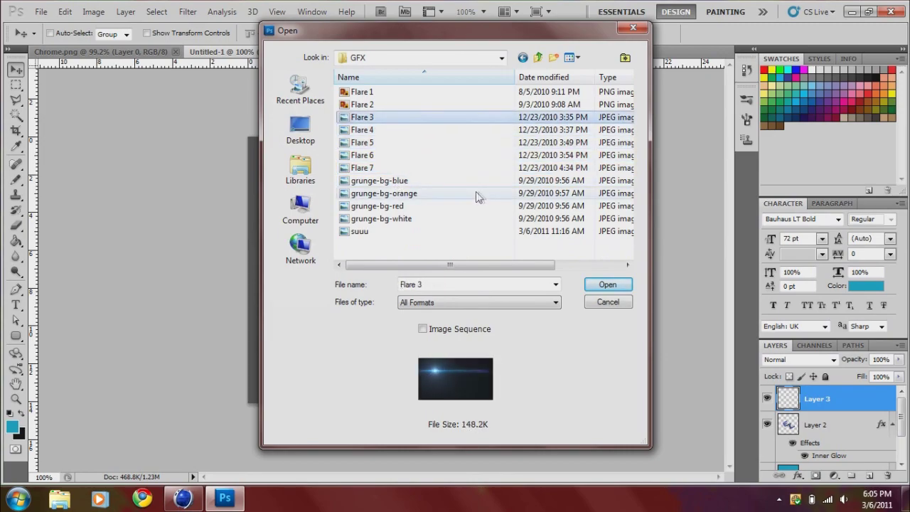
left_click(362, 105)
left_click(369, 92)
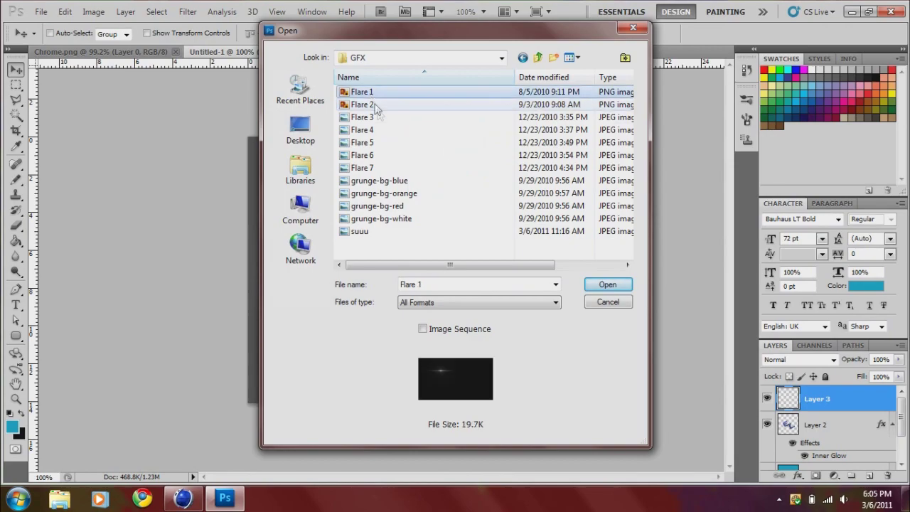
left_click(622, 286)
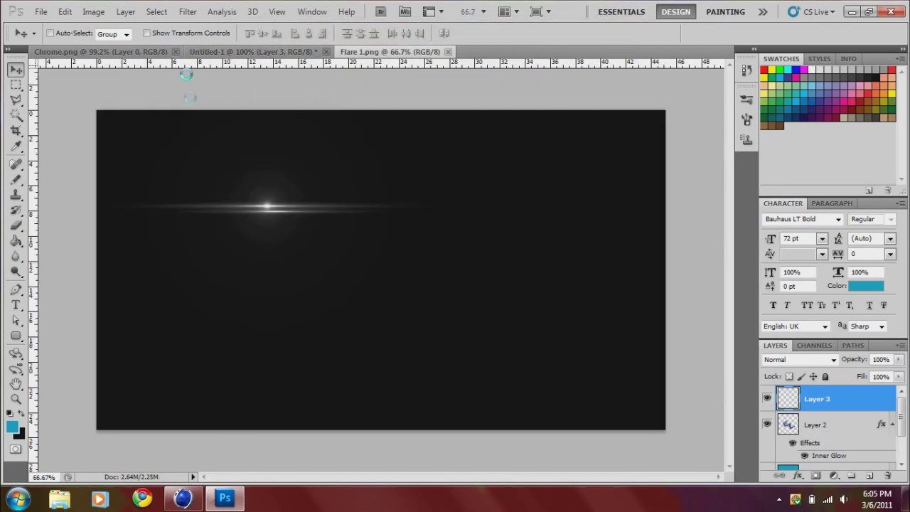
Copy Flare 1 into Untitled-1 as Layer 4, blend it in Screen mode, and place it above Layer 1
left_click_drag(359, 52, 325, 117)
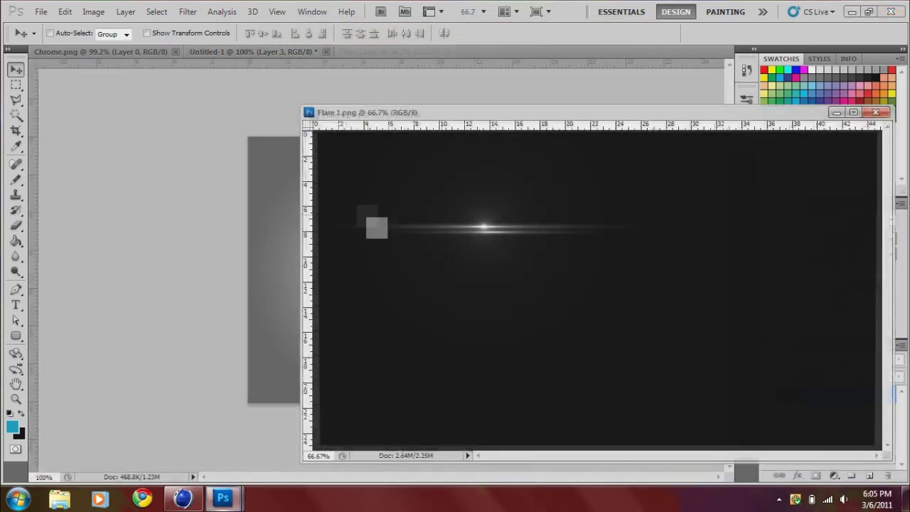
left_click(876, 111)
left_click_drag(330, 271, 371, 303)
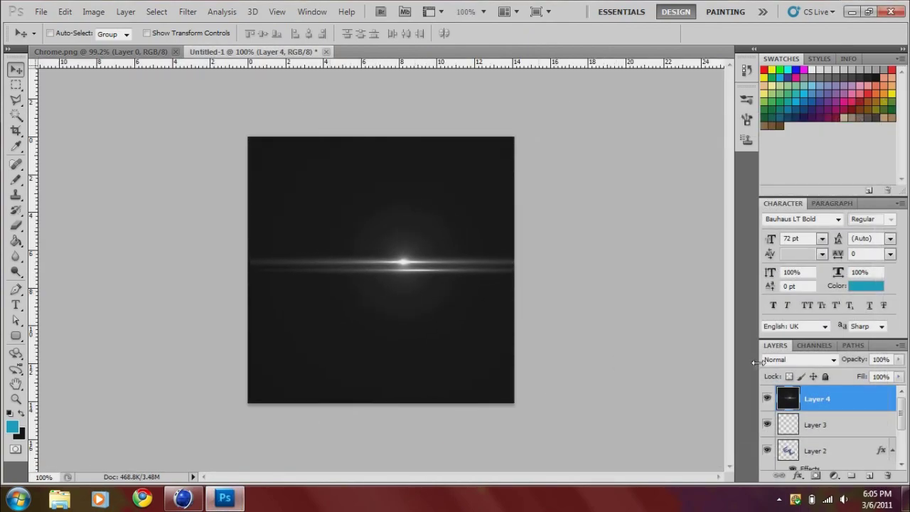
left_click(834, 359)
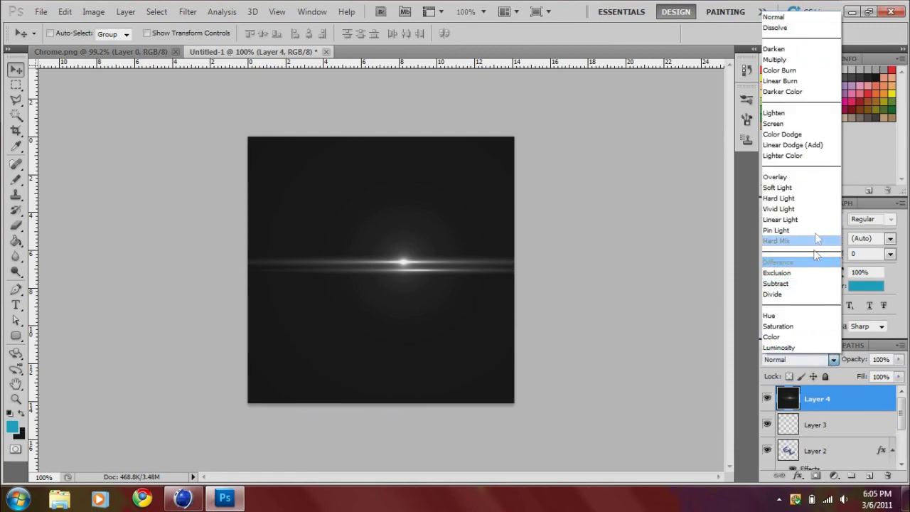
left_click(775, 123)
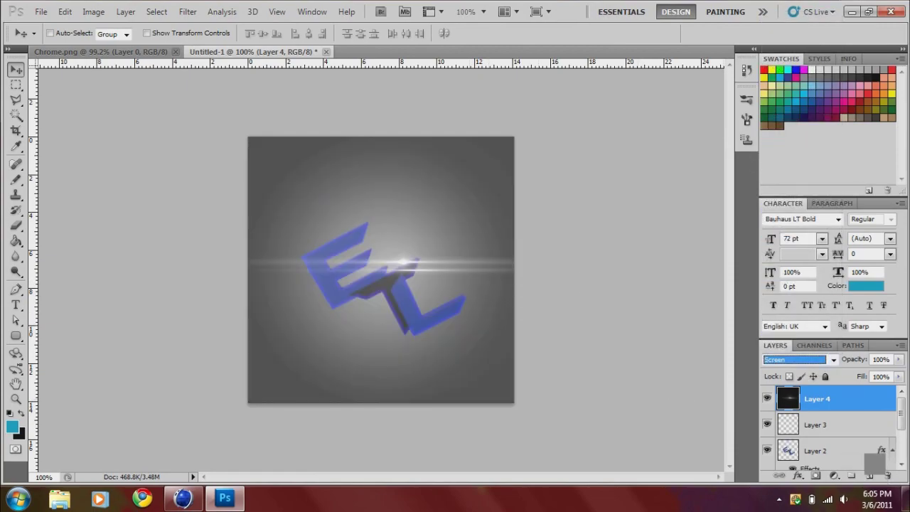
left_click_drag(817, 402, 847, 410)
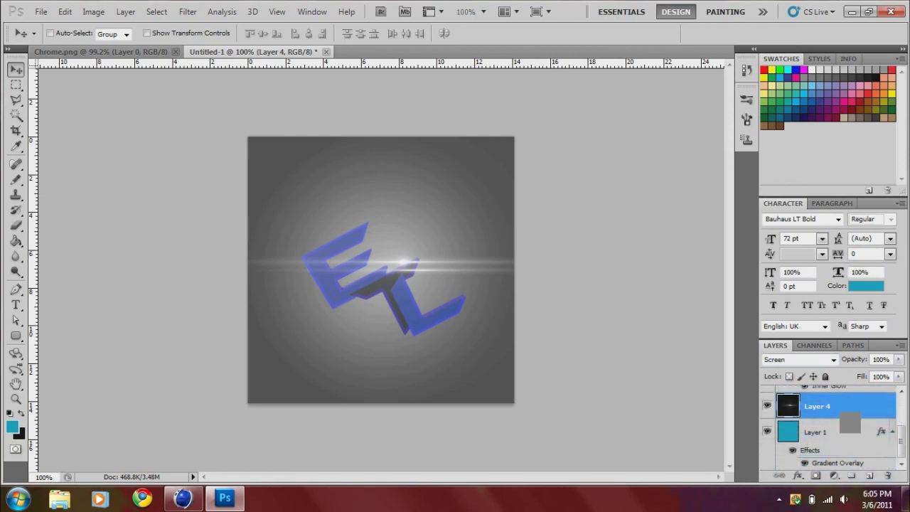
left_click_drag(444, 280, 395, 227)
Squash the lens flare to about 80% height, rotate it about −28°, and apply
key("ctrl+t")
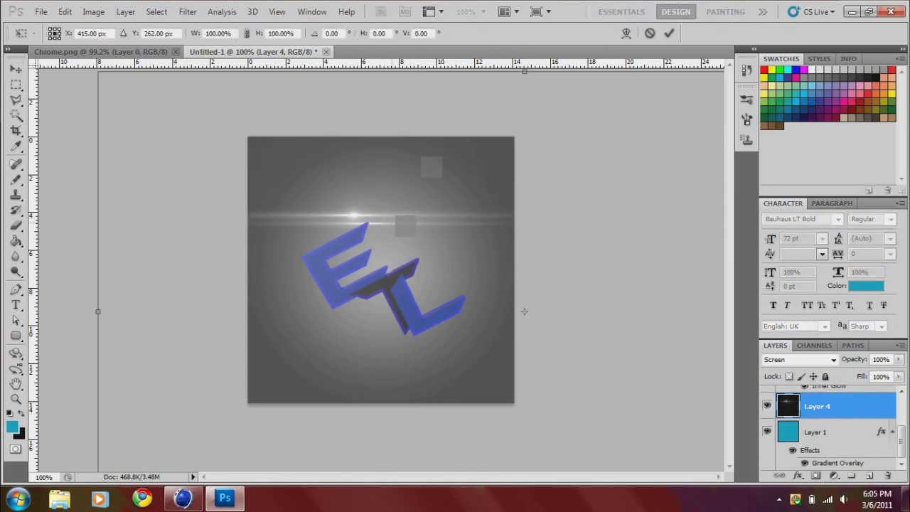
left_click_drag(524, 70, 524, 167)
left_click_drag(85, 157, 44, 308)
left_click_drag(524, 359, 588, 243)
left_click(21, 303)
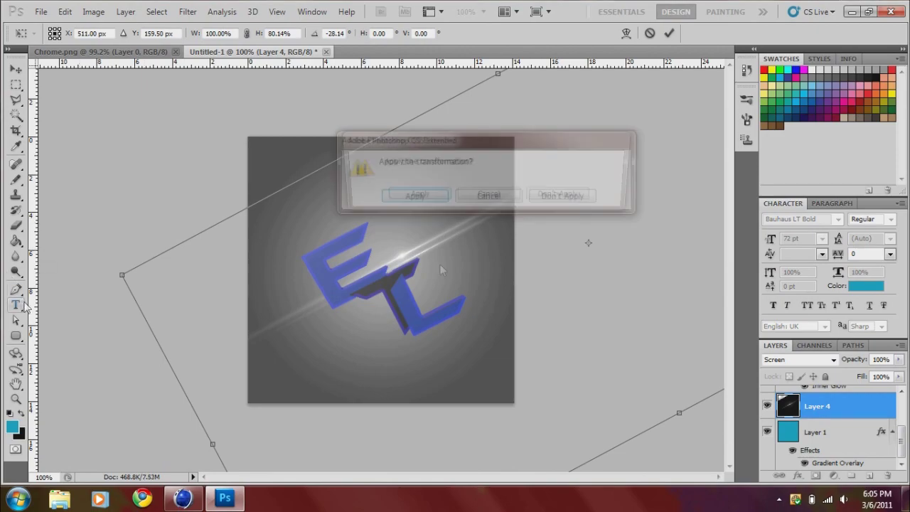
left_click(437, 199)
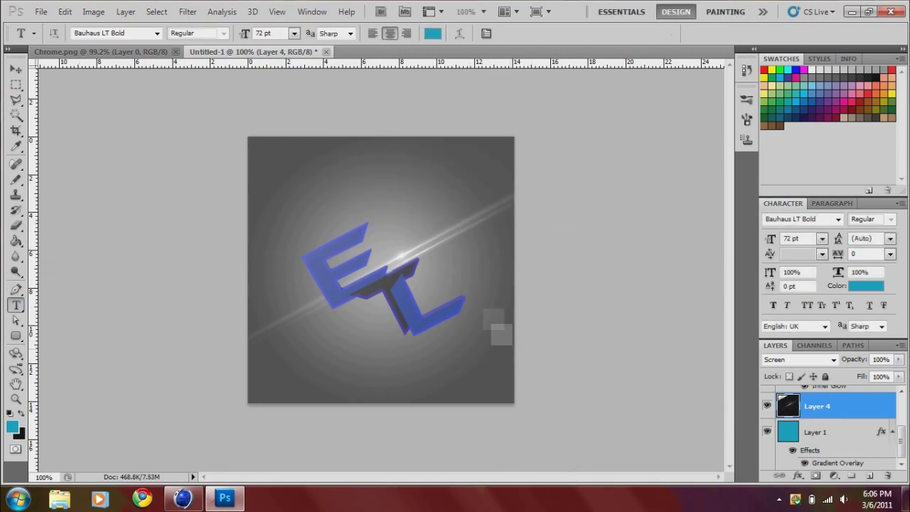